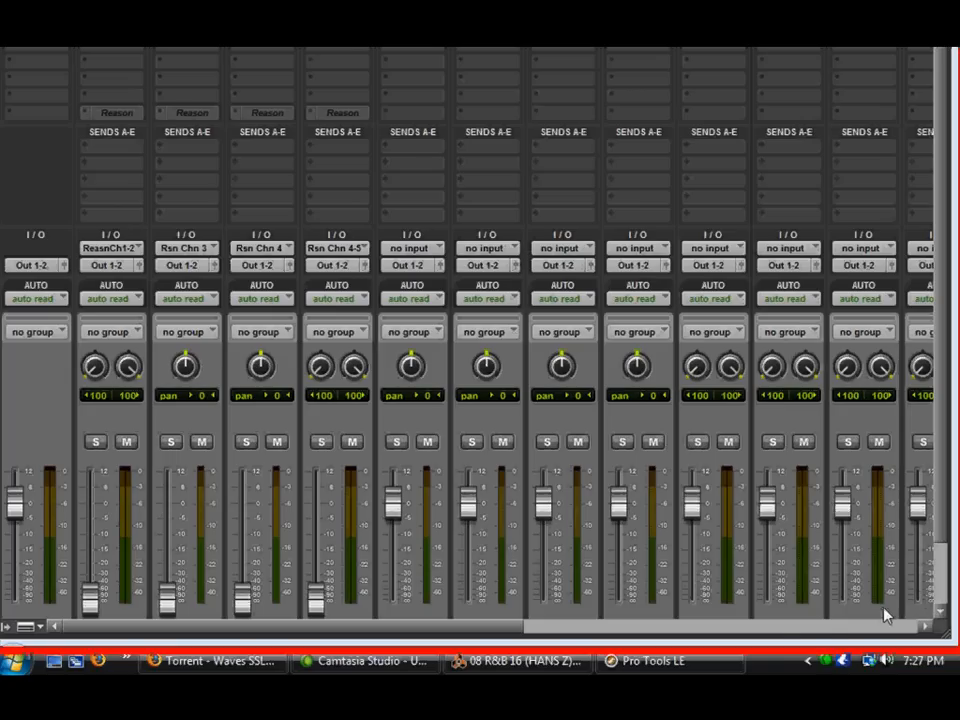
# Switch to Reason, move its rack window lower on the desktop, and flip the rack to show the rear cabling.
pyautogui.click(535, 662)
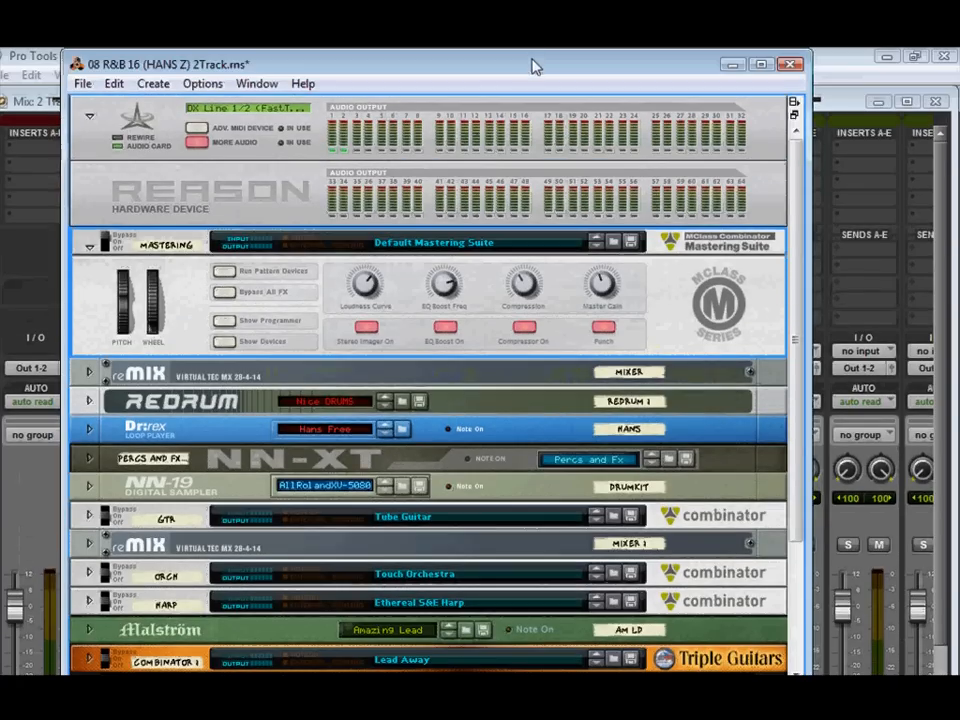
pyautogui.moveTo(534, 64); pyautogui.dragTo(557, 164)
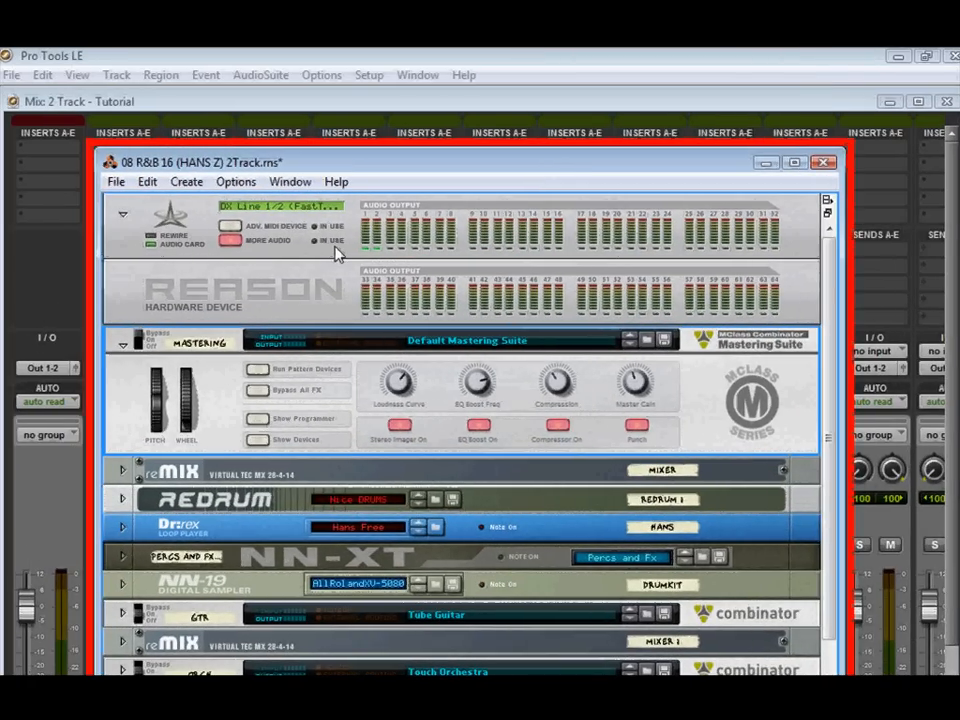
pyautogui.press('Tab')
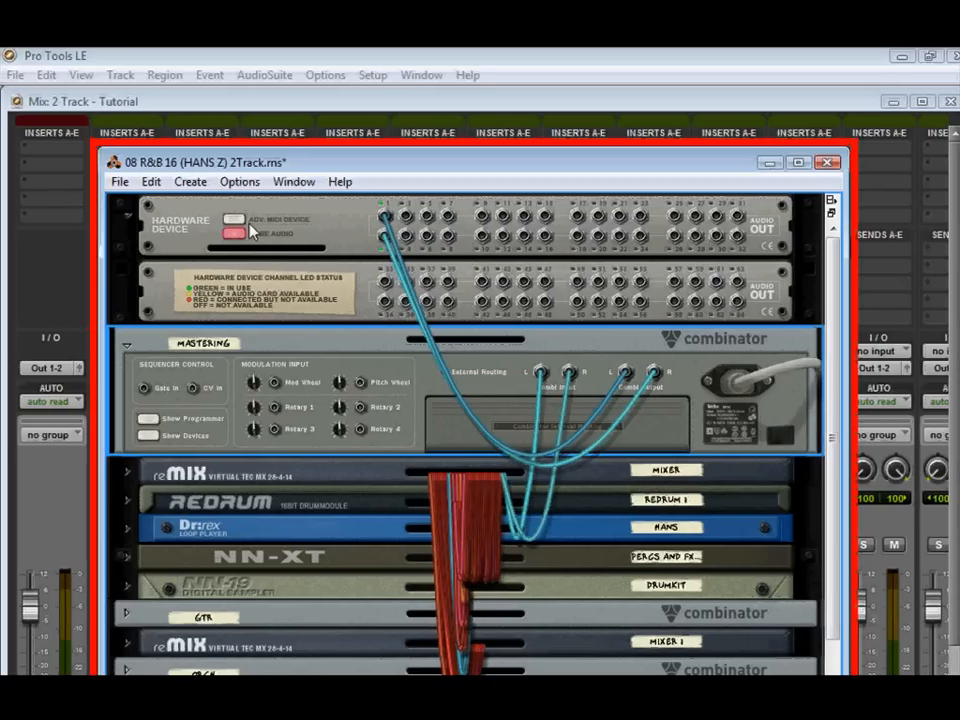
# Toggle the hardware device's Advanced MIDI Device and More Audio panels, ending with only the extra audio outputs shown.
pyautogui.click(229, 221)
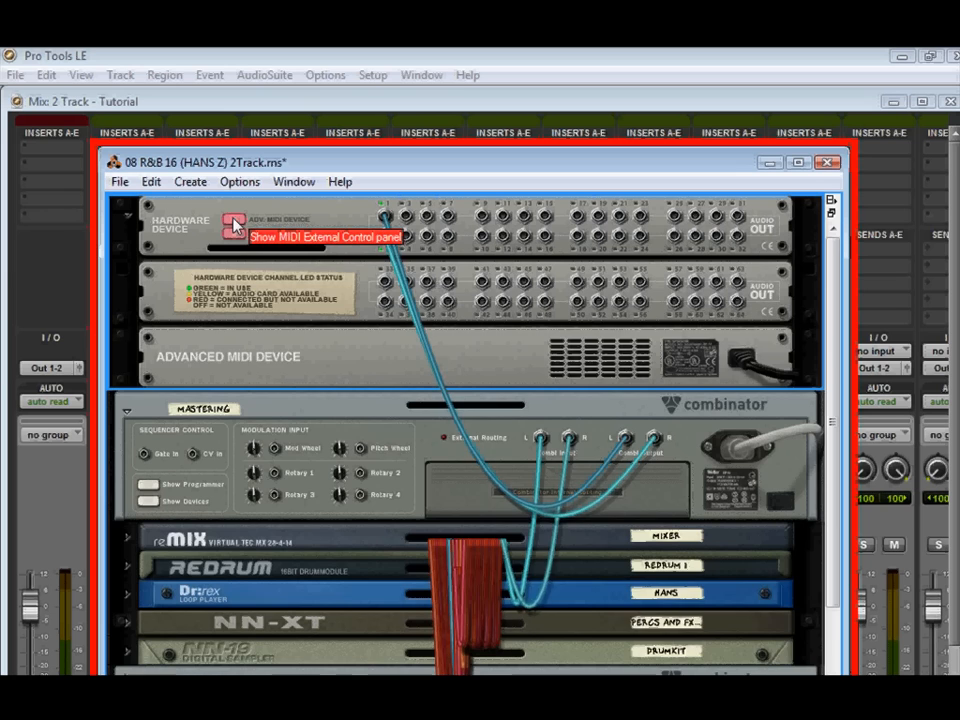
pyautogui.click(233, 222)
pyautogui.click(240, 237)
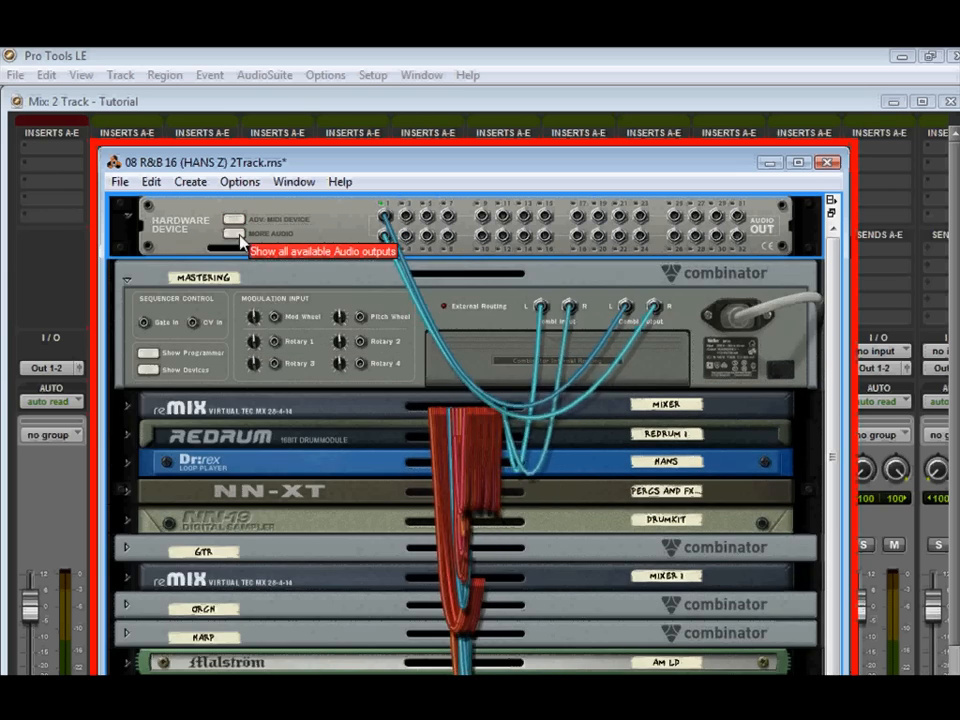
pyautogui.click(240, 237)
pyautogui.click(240, 237)
pyautogui.click(240, 237)
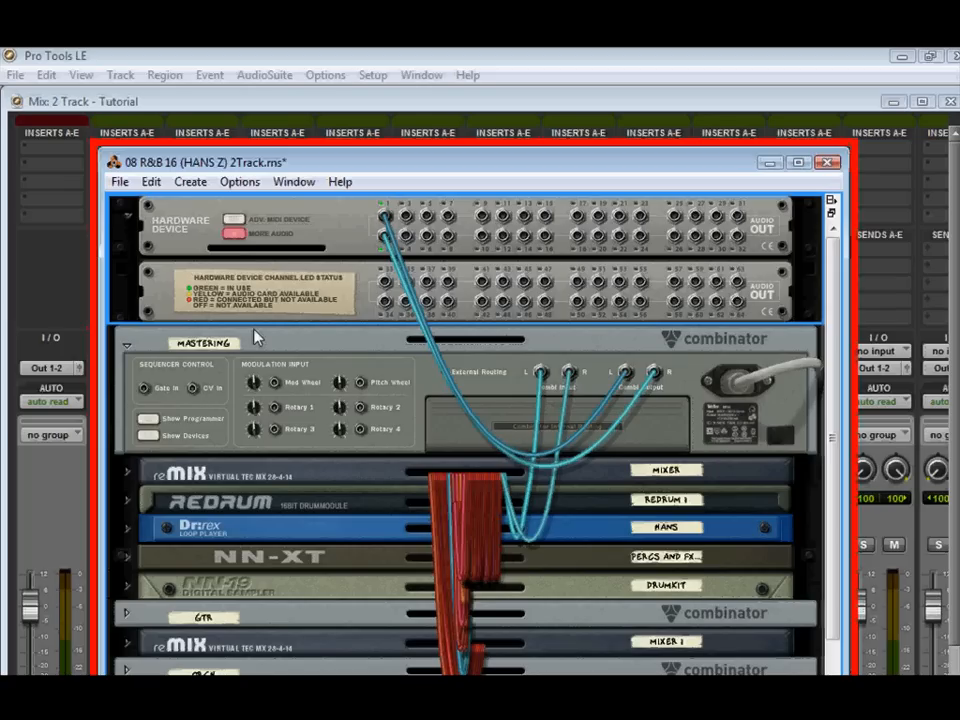
# Fold the Mastering Combinator and flip the rack back to its front.
pyautogui.click(120, 181)
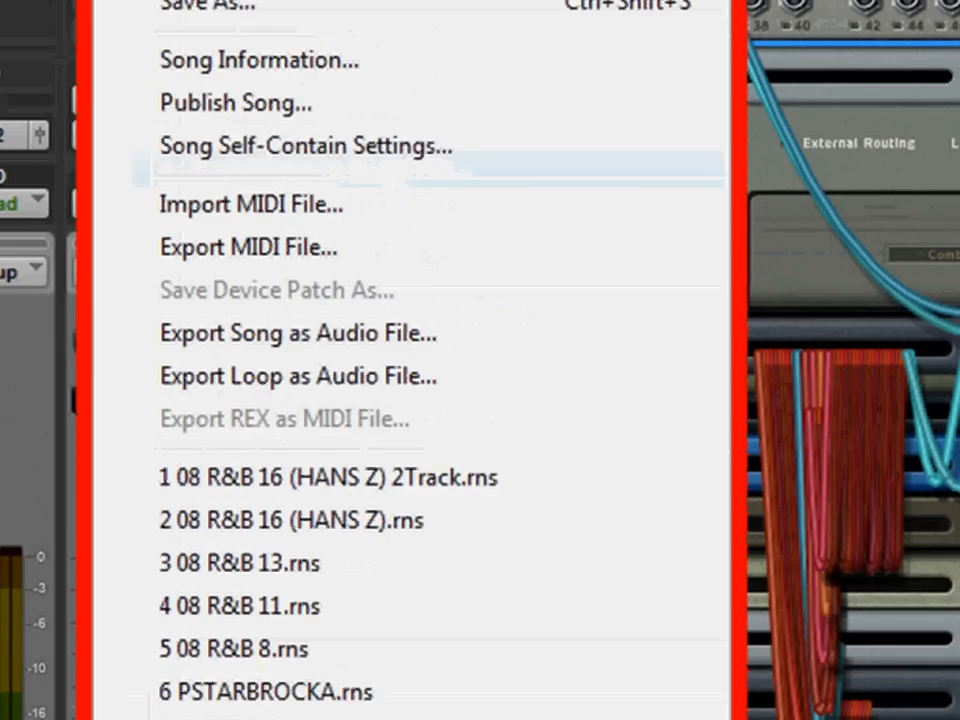
pyautogui.press('Escape')
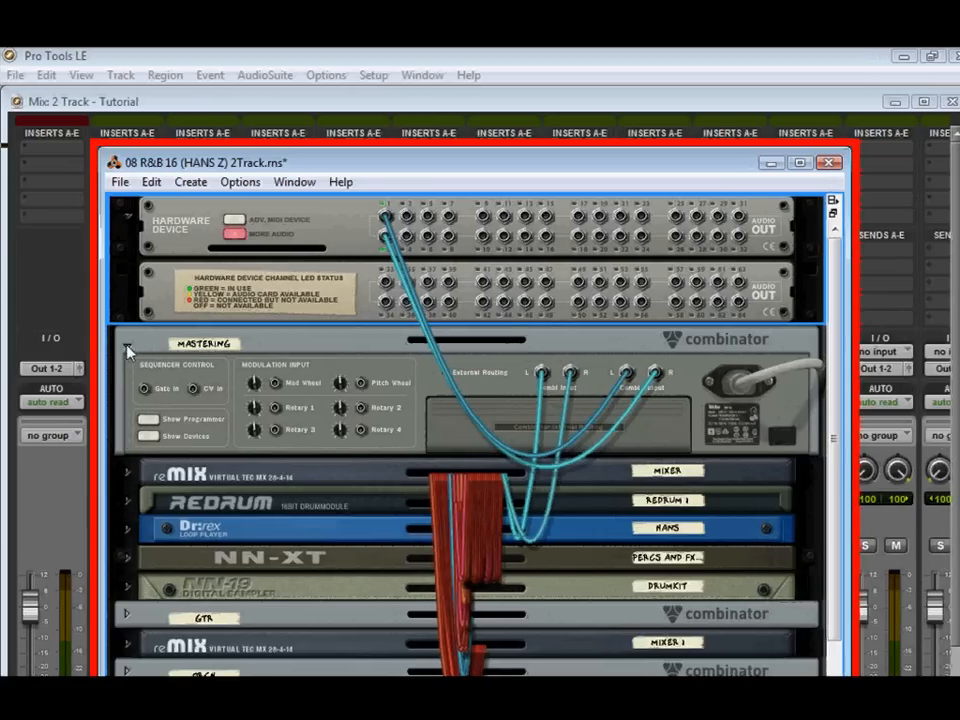
pyautogui.click(112, 345)
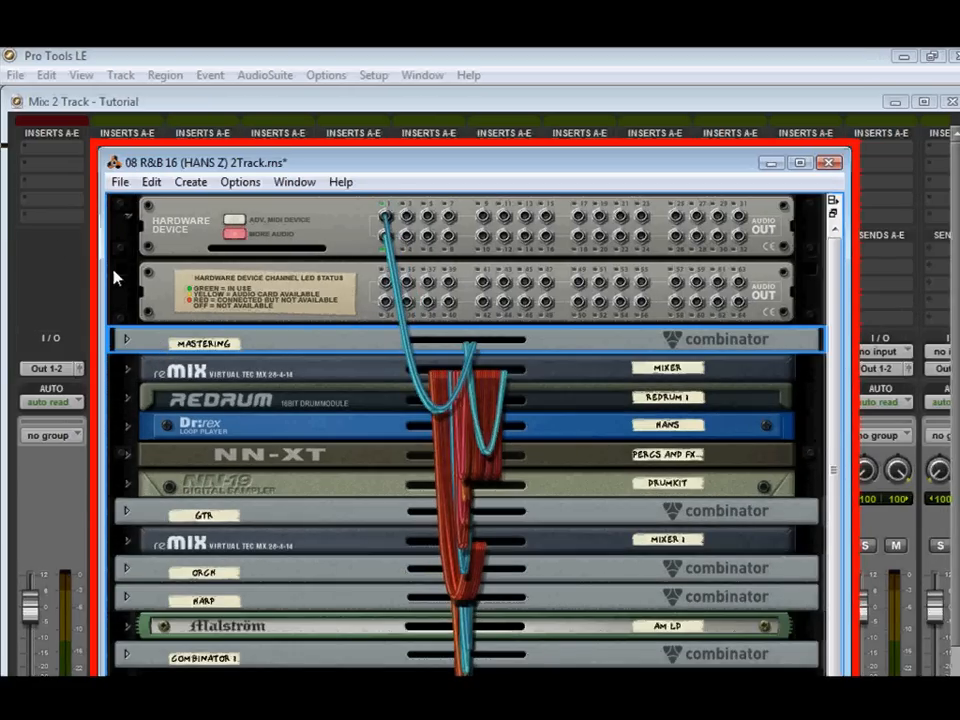
pyautogui.press('Tab')
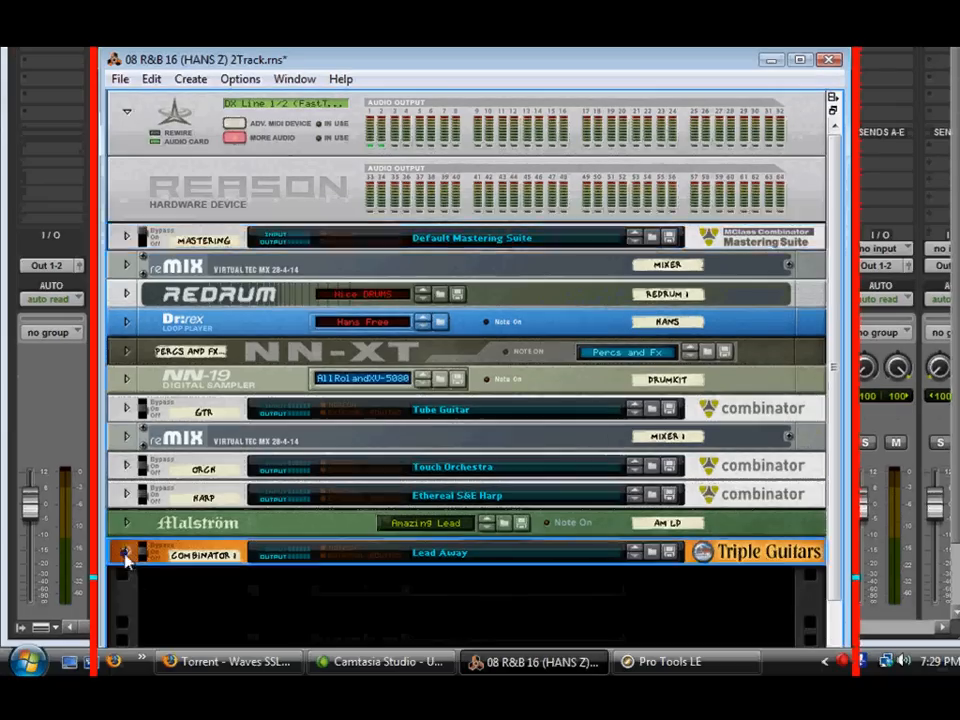
# Unfold Combinator 1 and the main reMIX mixer to examine their controls, folding each one again.
pyautogui.click(127, 587)
pyautogui.scroll(-1, 178, 598)
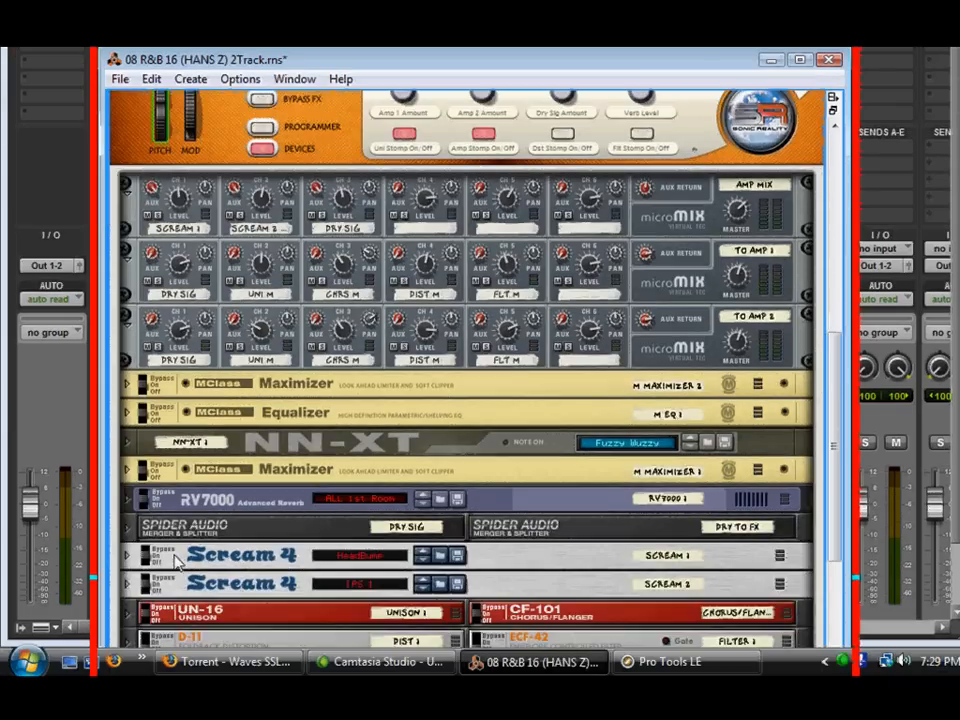
pyautogui.scroll(3, 178, 598)
pyautogui.click(128, 327)
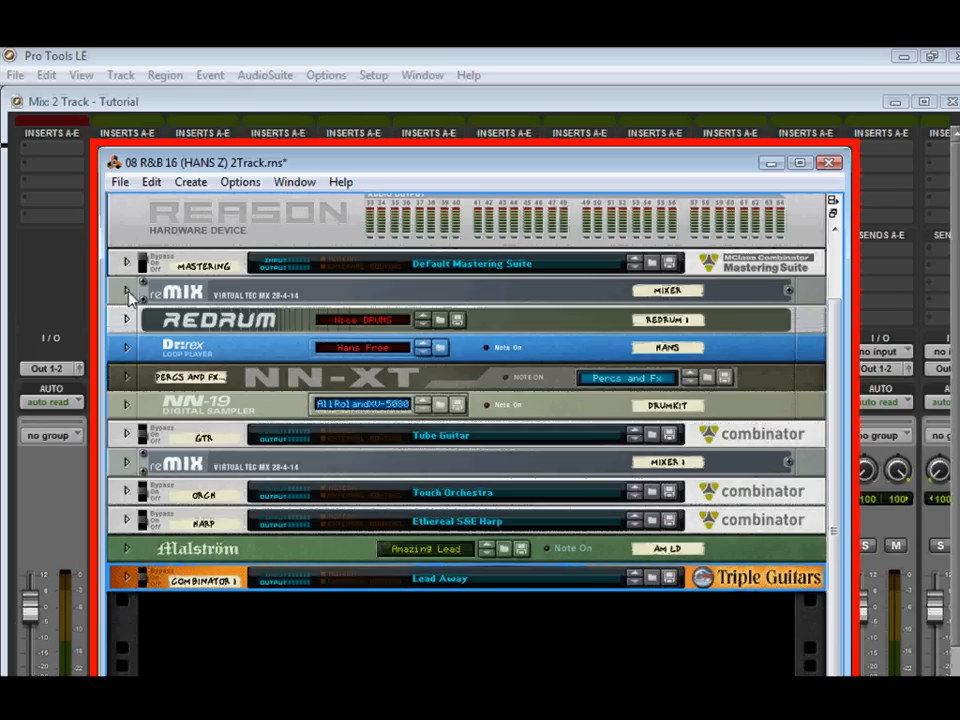
pyautogui.click(127, 291)
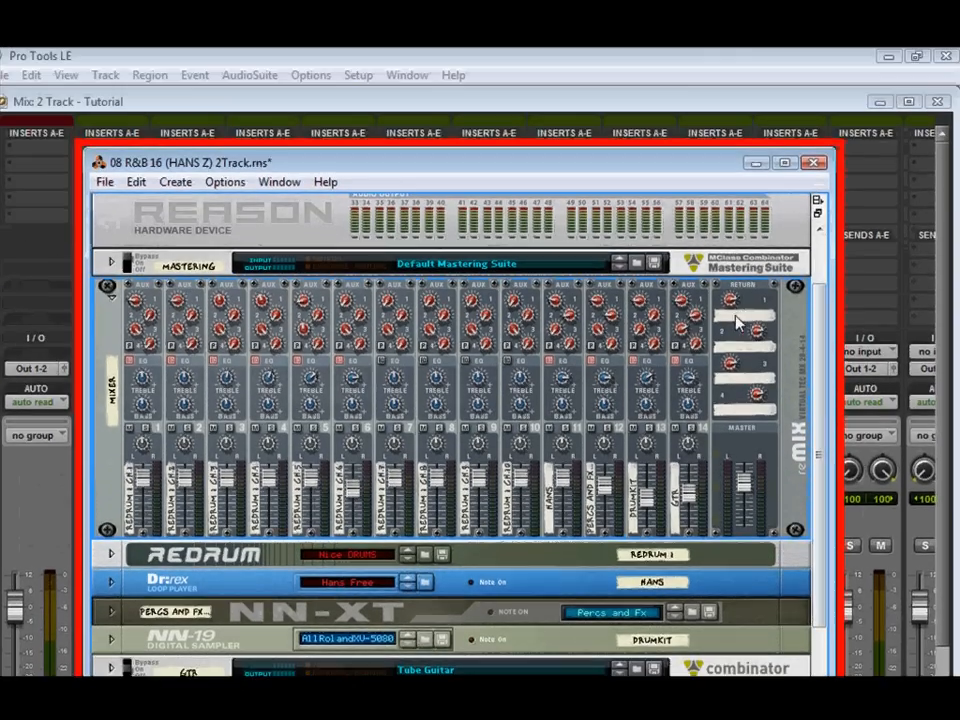
pyautogui.click(111, 243)
pyautogui.click(119, 182)
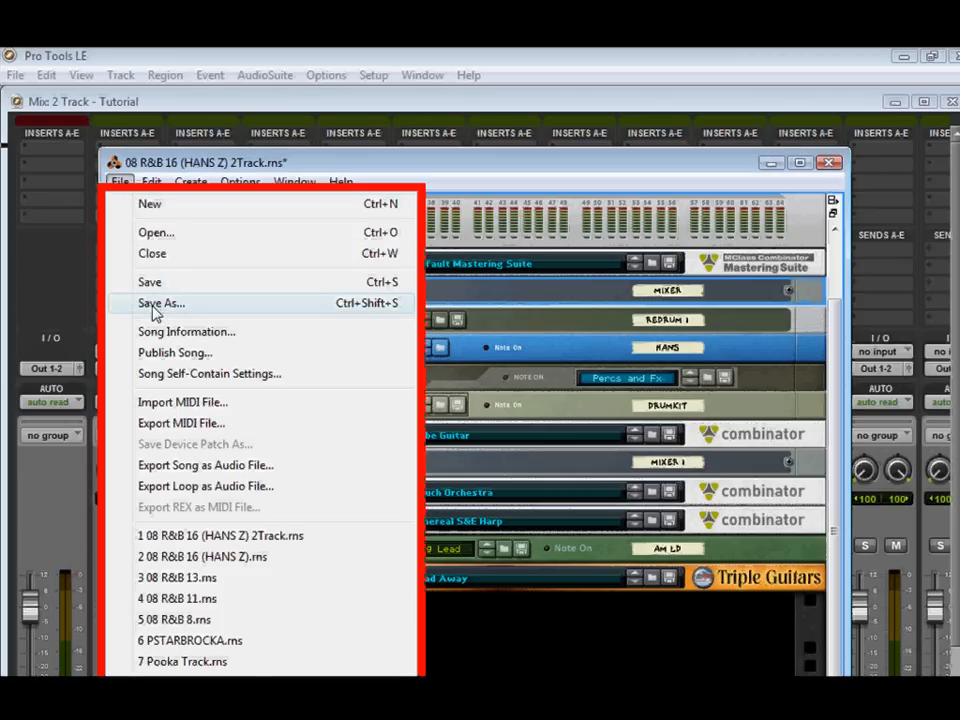
pyautogui.moveTo(151, 182)
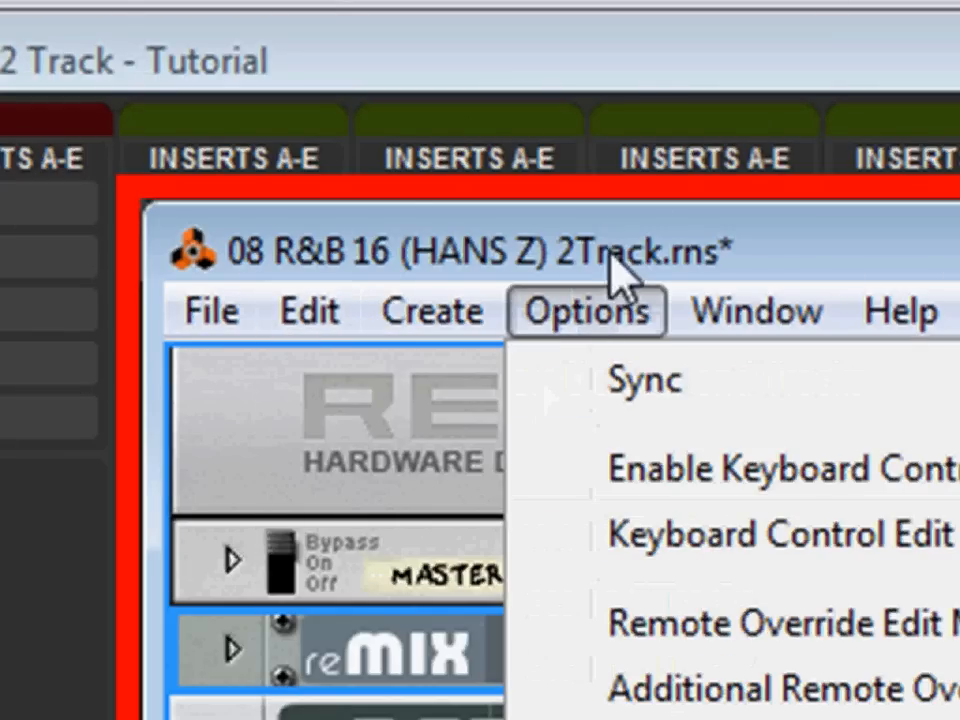
pyautogui.moveTo(432, 312)
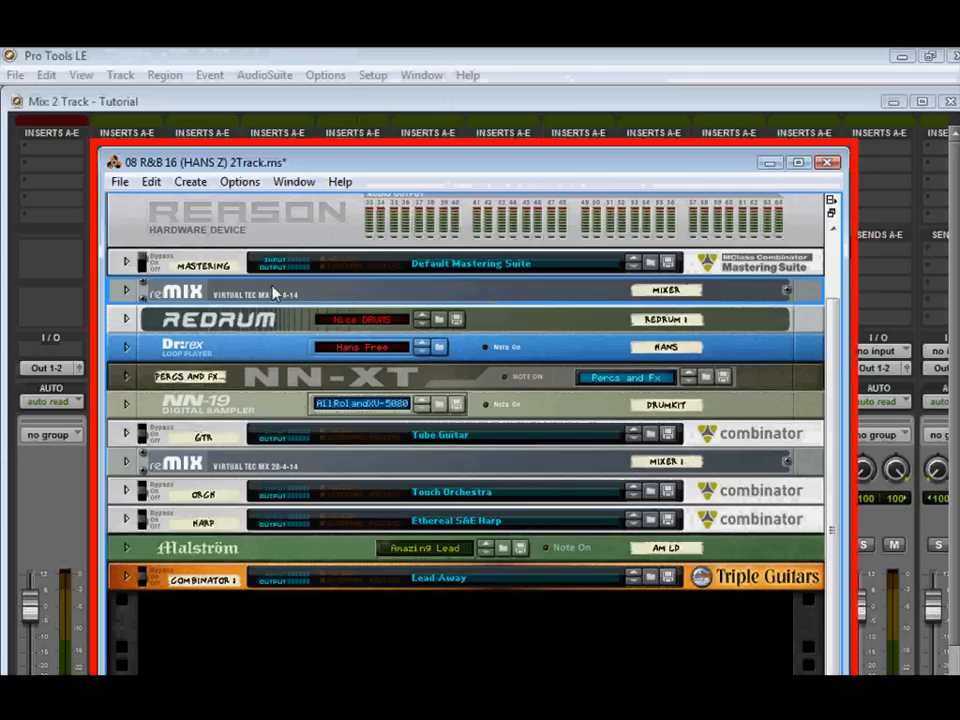
pyautogui.click(230, 284)
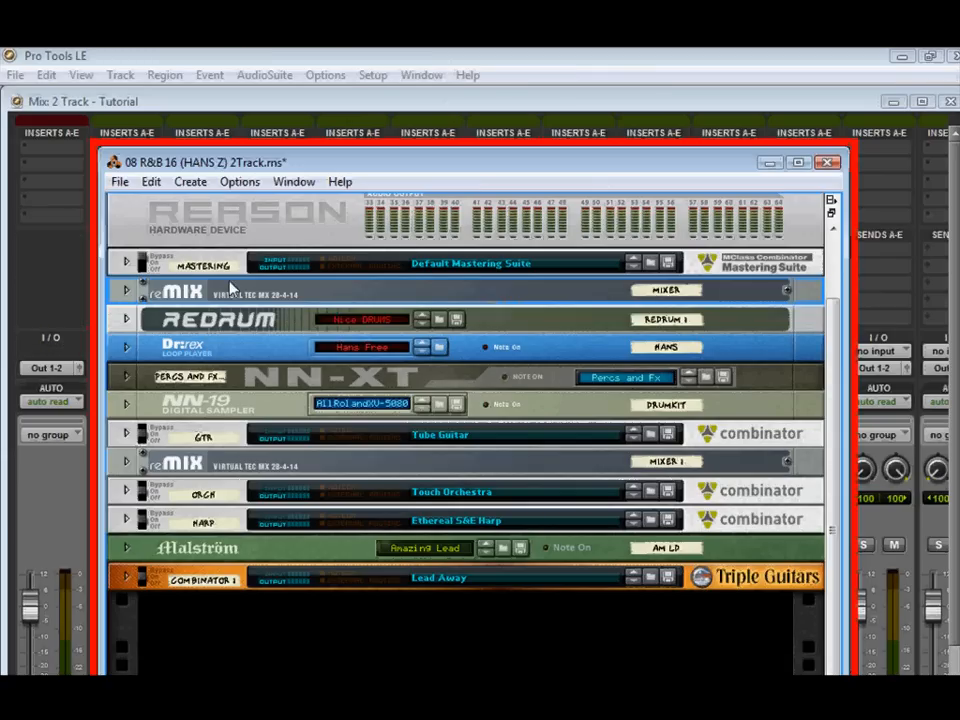
# Review the MIDI inputs assigned to external control Buses A to D in the Advanced Control preferences, and close them.
pyautogui.click(151, 182)
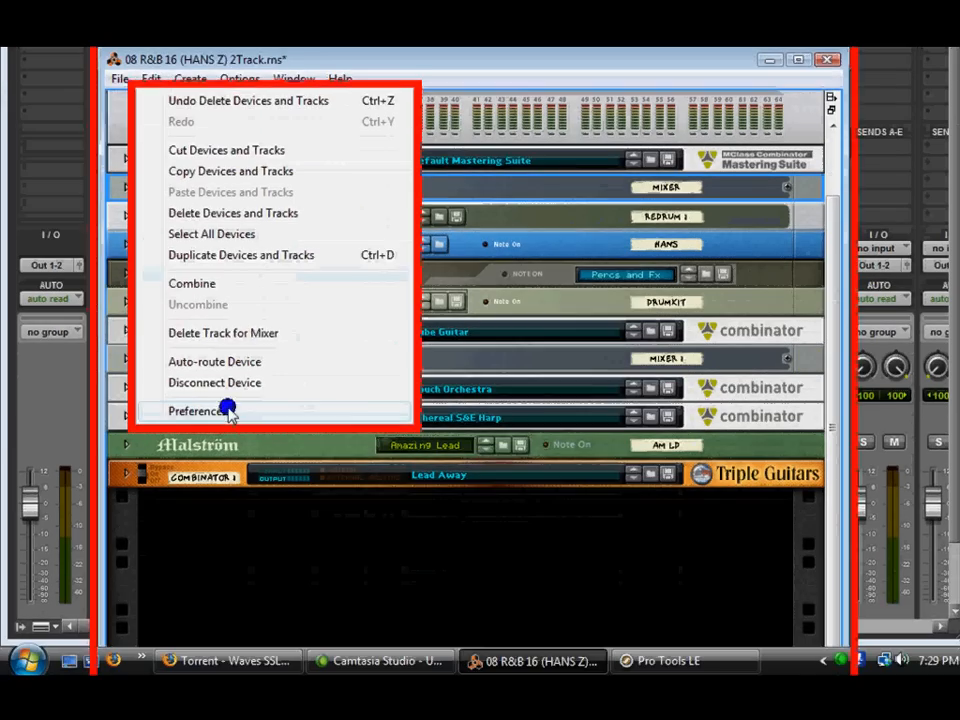
pyautogui.click(222, 513)
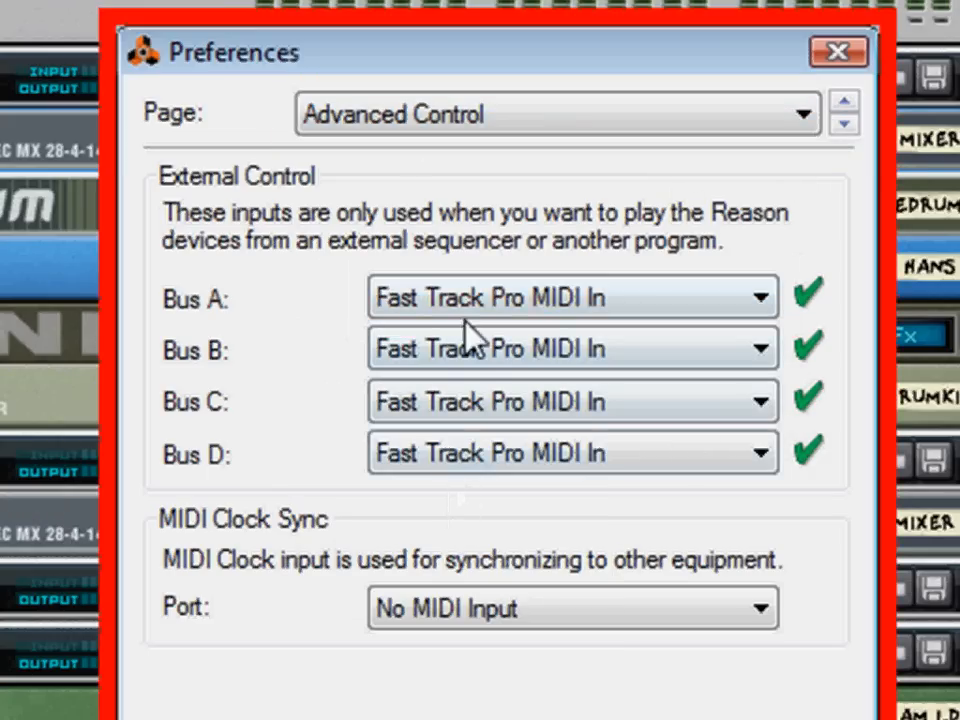
pyautogui.click(458, 300)
pyautogui.click(295, 283)
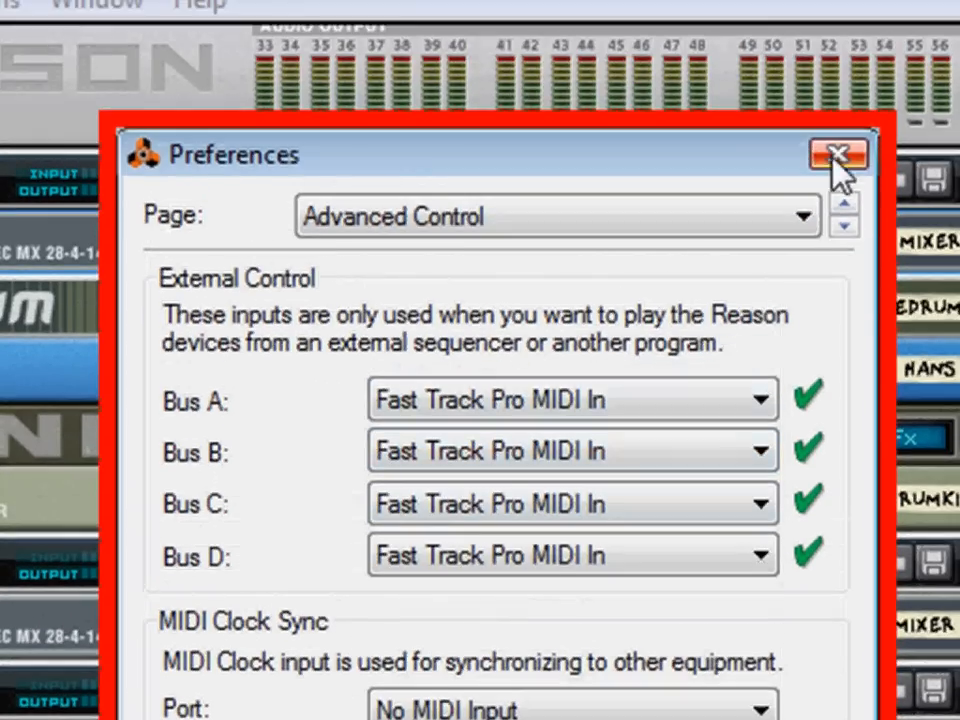
pyautogui.click(836, 157)
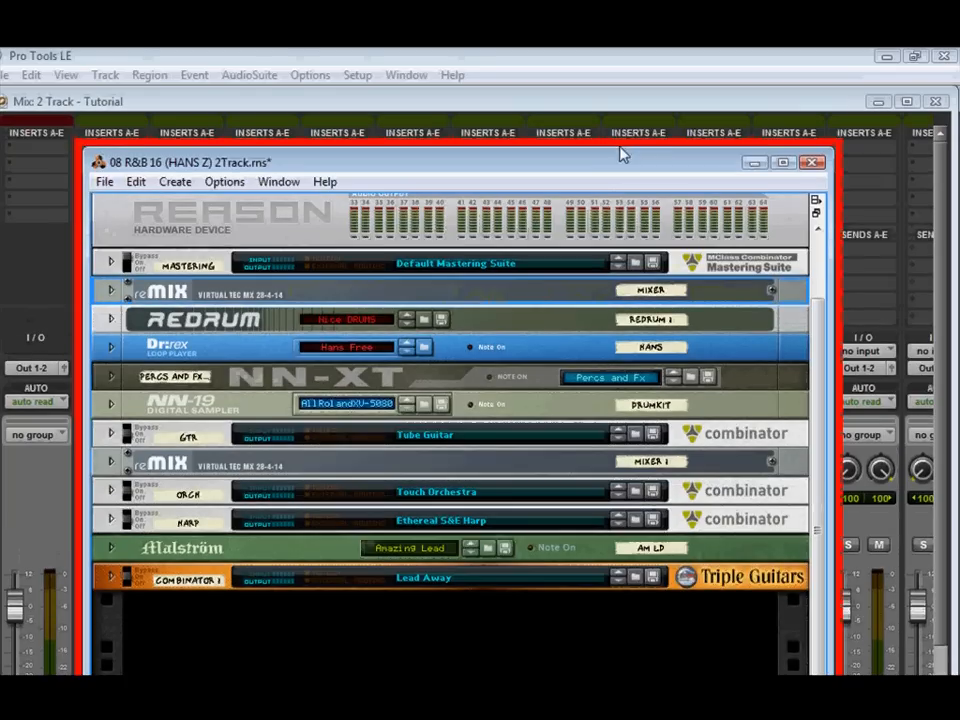
# Move the rack window higher on the desktop and flip the rack to show the rear cabling.
pyautogui.moveTo(612, 165); pyautogui.dragTo(612, 106)
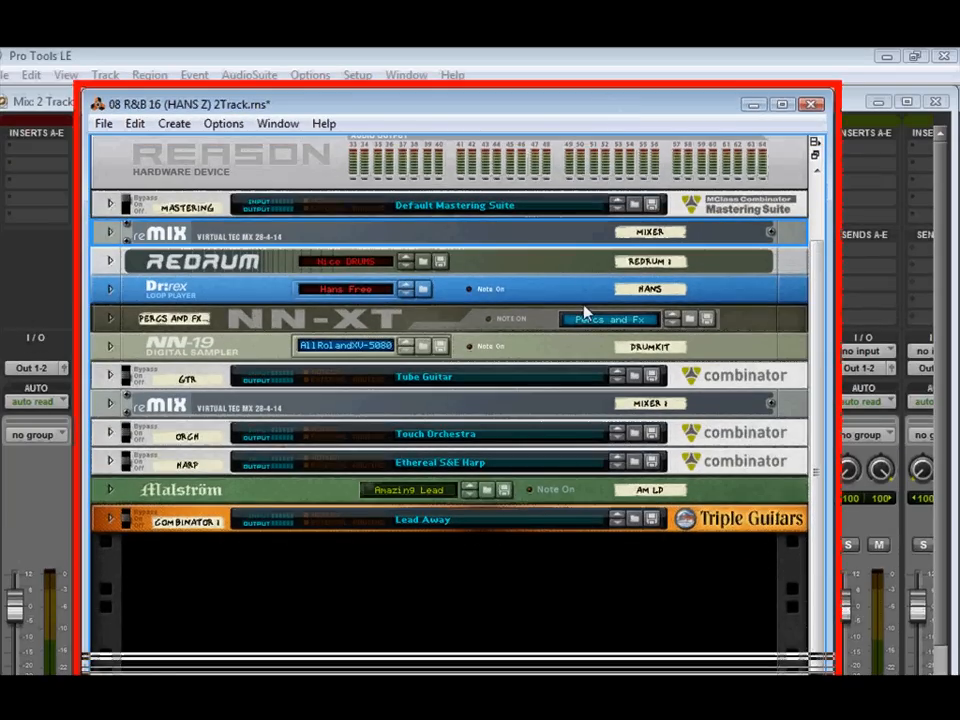
pyautogui.press('Tab')
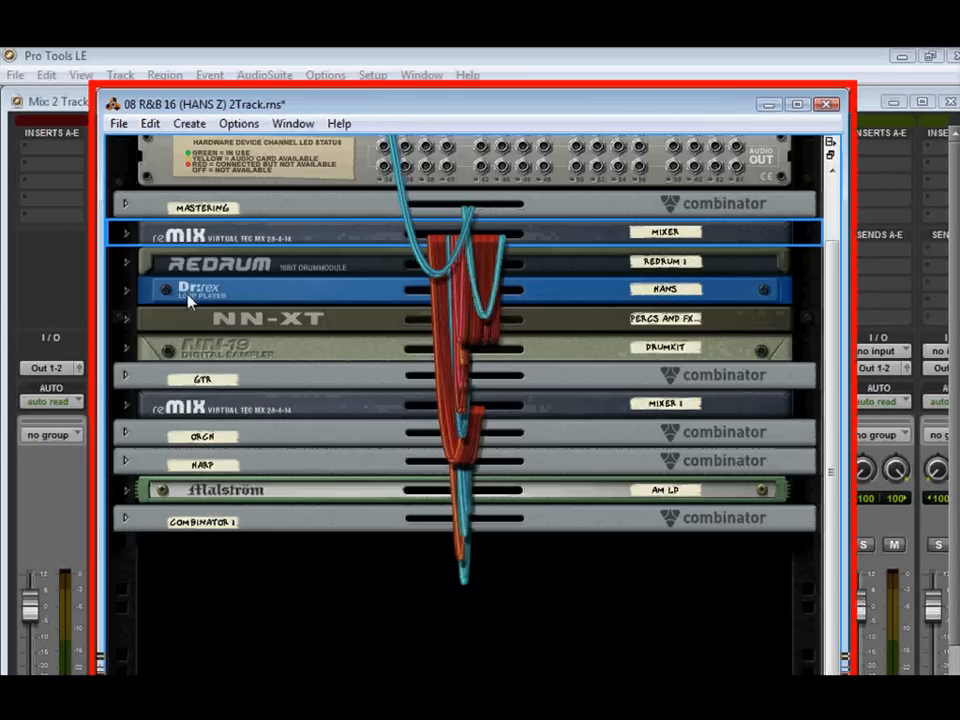
# Switch to the Pro Tools mix window and examine the master and aux channel strips.
pyautogui.click(56, 266)
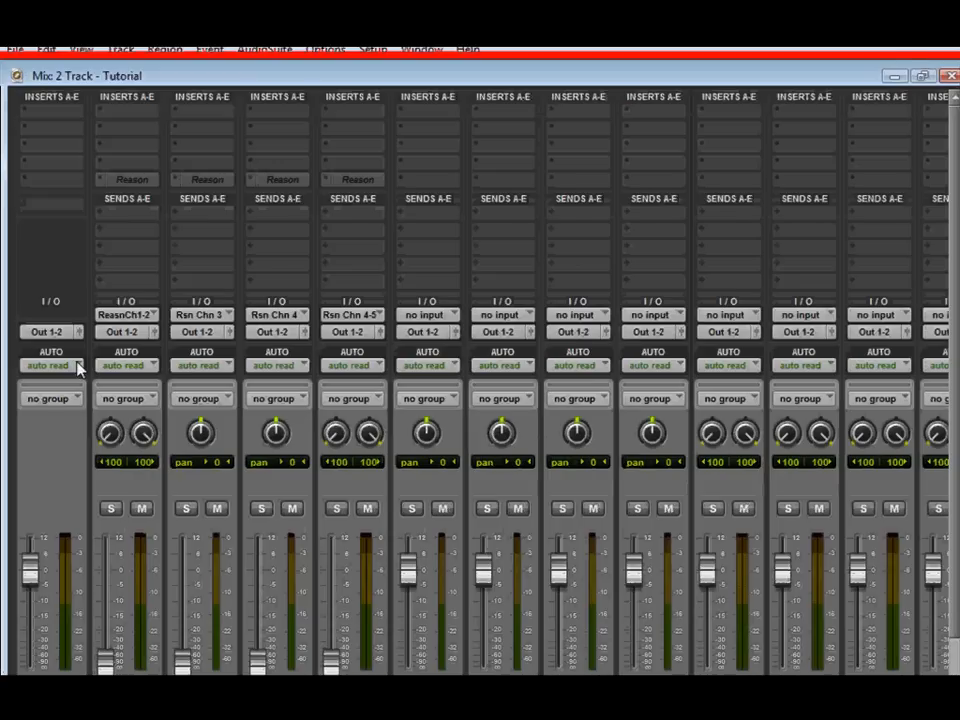
pyautogui.click(120, 75)
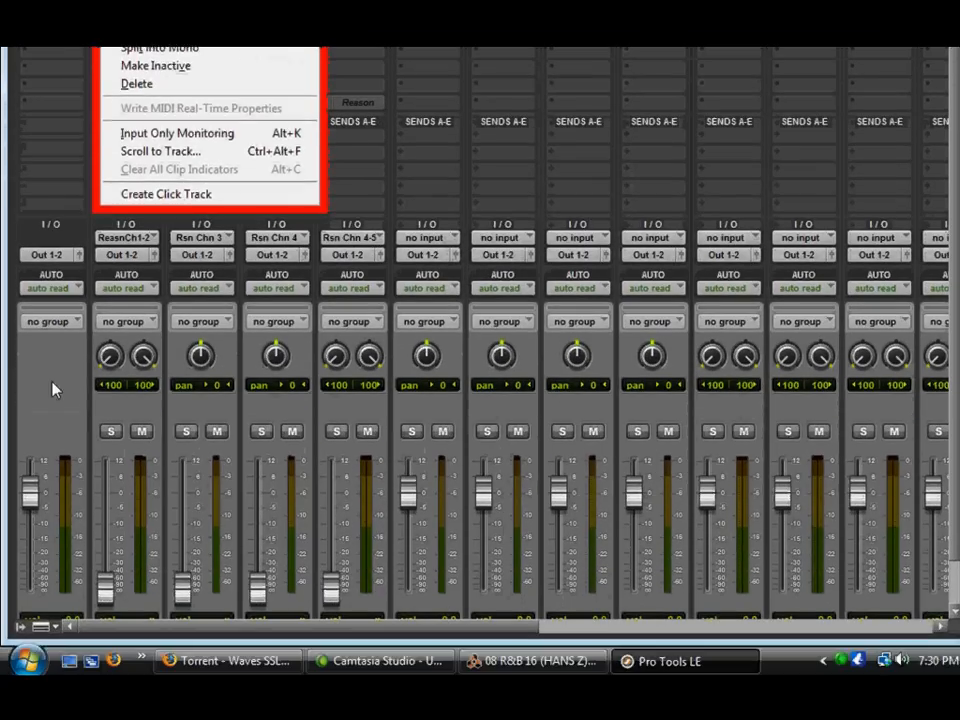
pyautogui.click(55, 488)
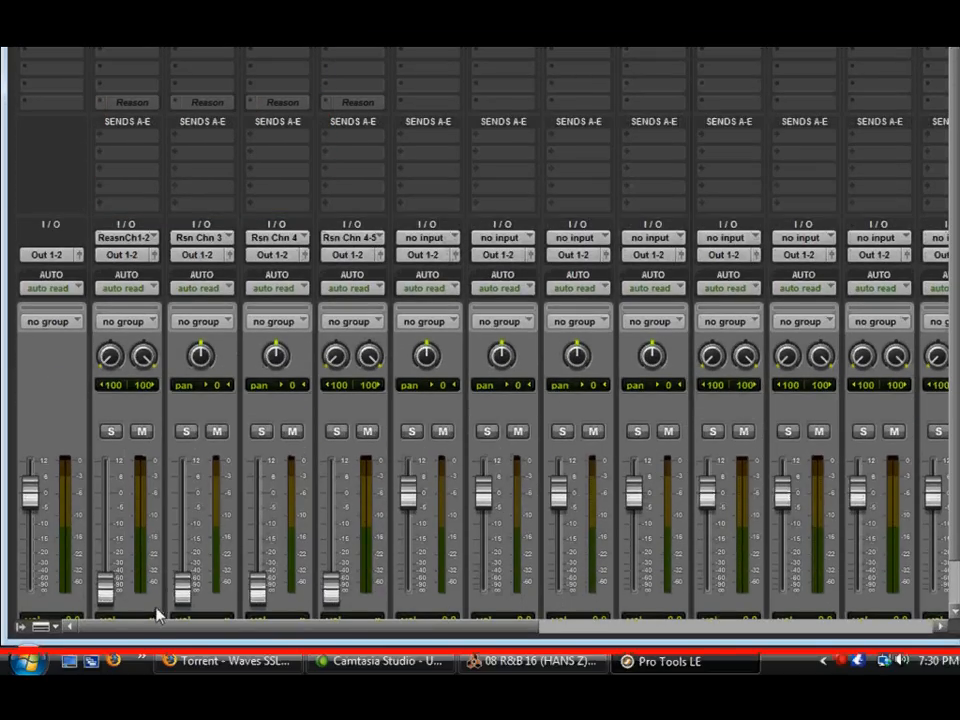
pyautogui.scroll(-1, 154, 544)
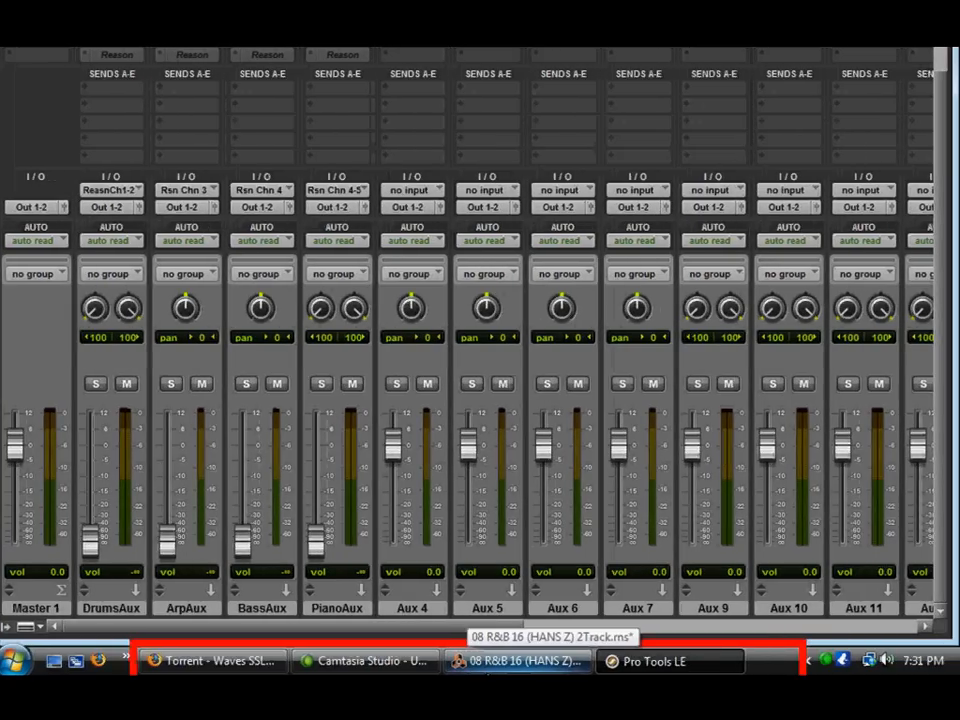
# Return to the Reason song and flip its rack around to the front.
pyautogui.click(492, 663)
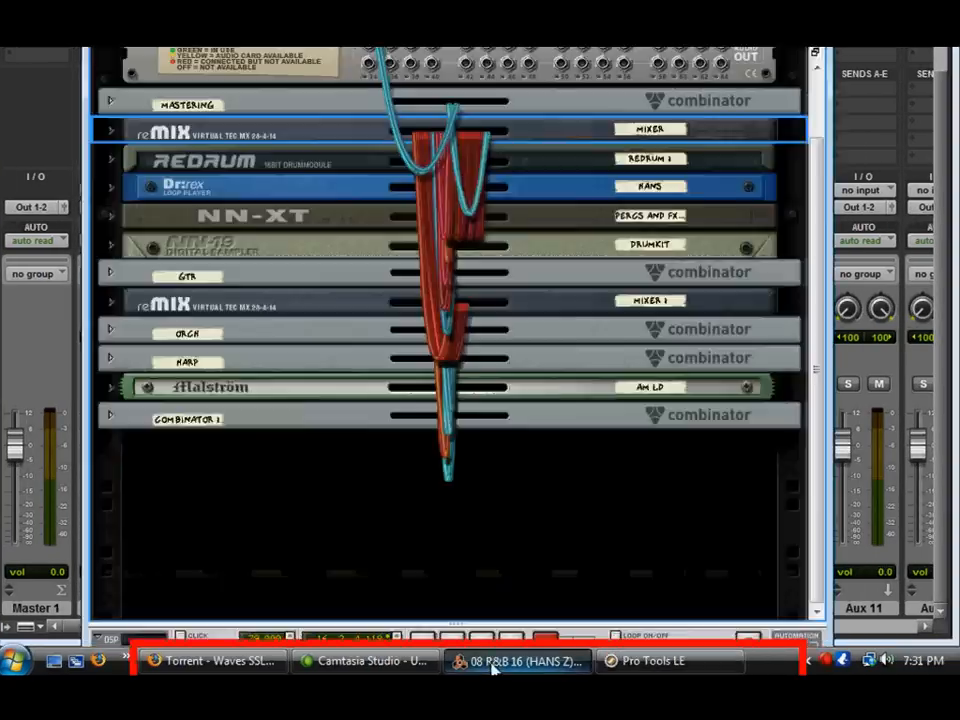
pyautogui.press('Tab')
# Switch to the Pro Tools mix window and open the Reason plug-in inserted on the DrumsAux track.
pyautogui.click(4, 153)
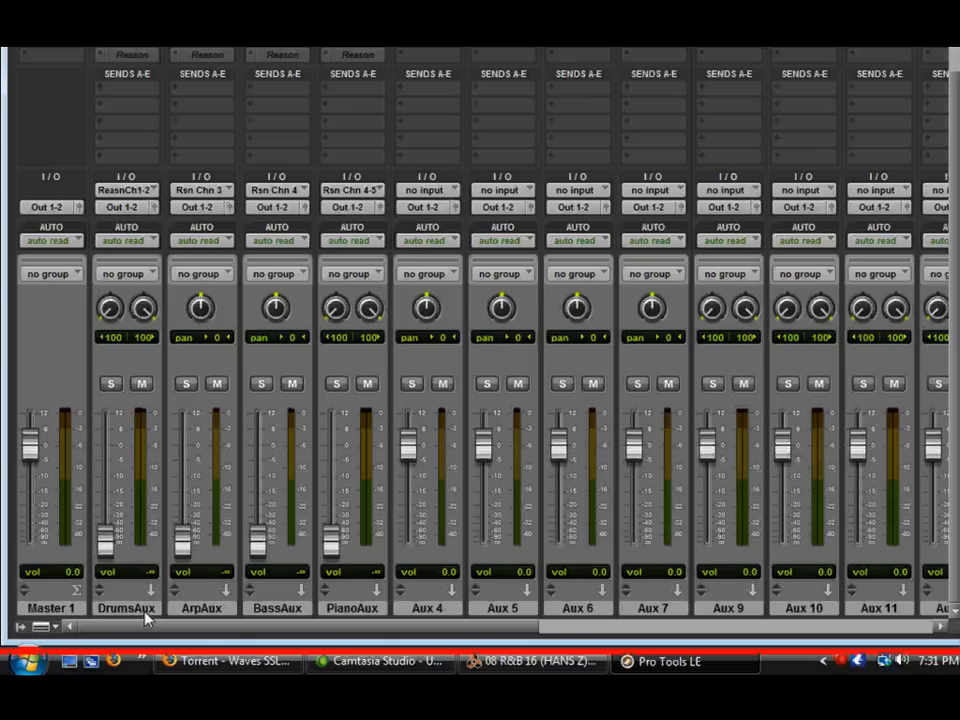
pyautogui.scroll(2, 231, 400)
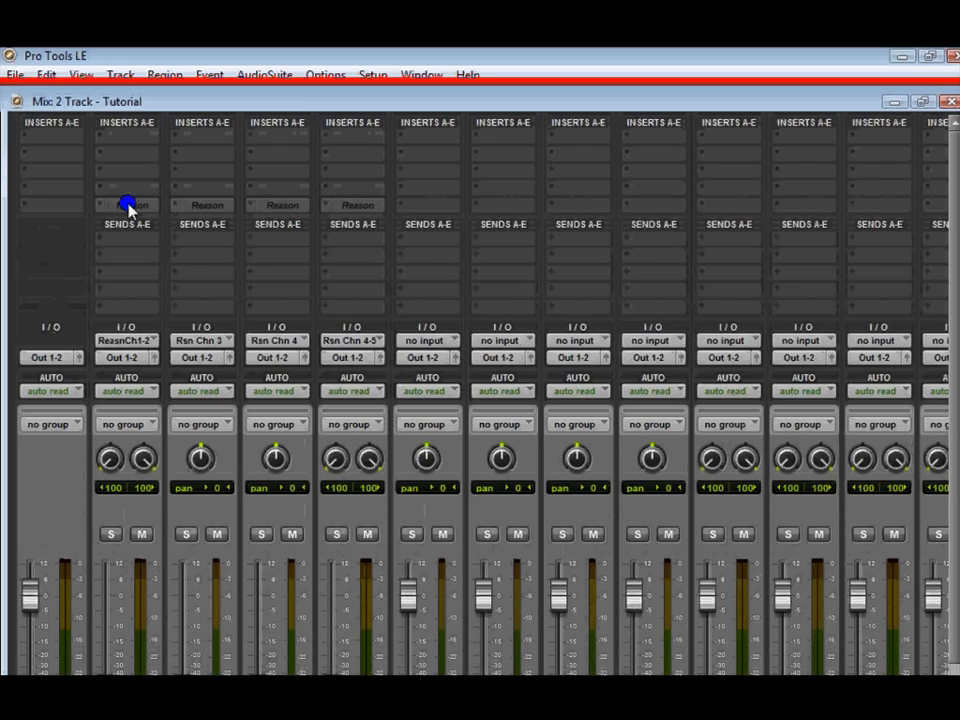
pyautogui.click(128, 207)
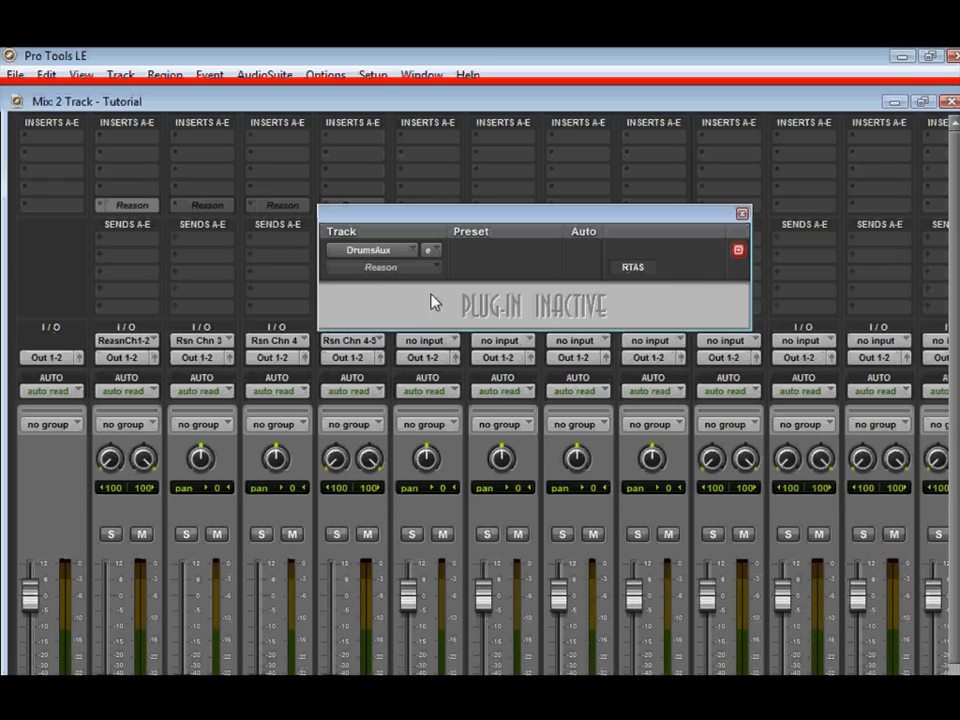
# Look through the multichannel plug-in categories available for the DrumsAux insert, including Instrument, Wrapped plug-ins and Other, for Reason.
pyautogui.click(100, 205)
pyautogui.moveTo(215, 279)
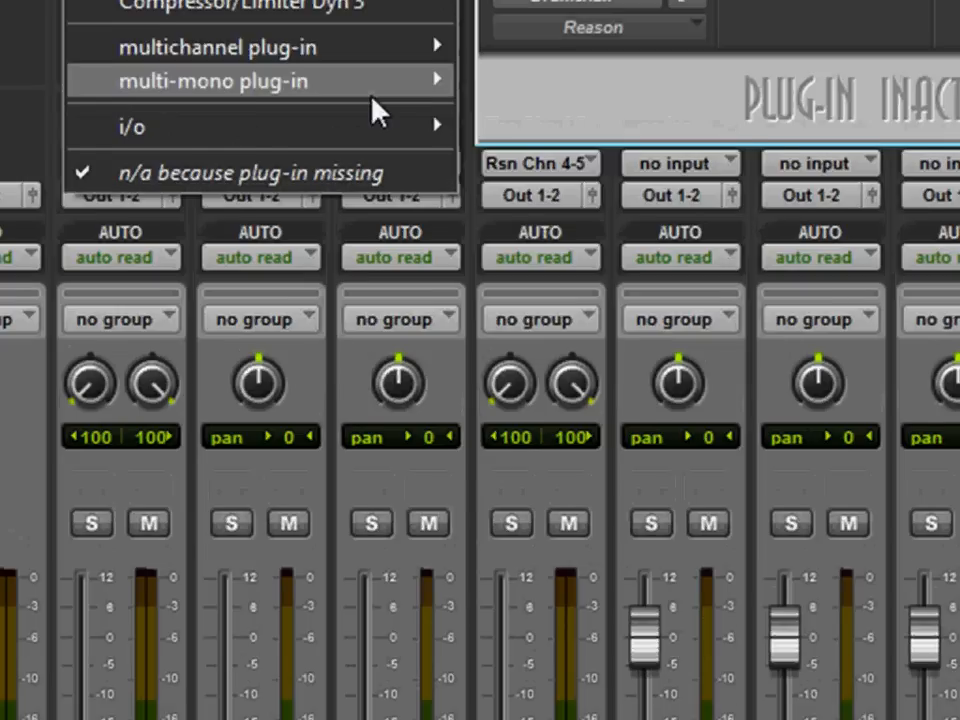
pyautogui.moveTo(356, 18)
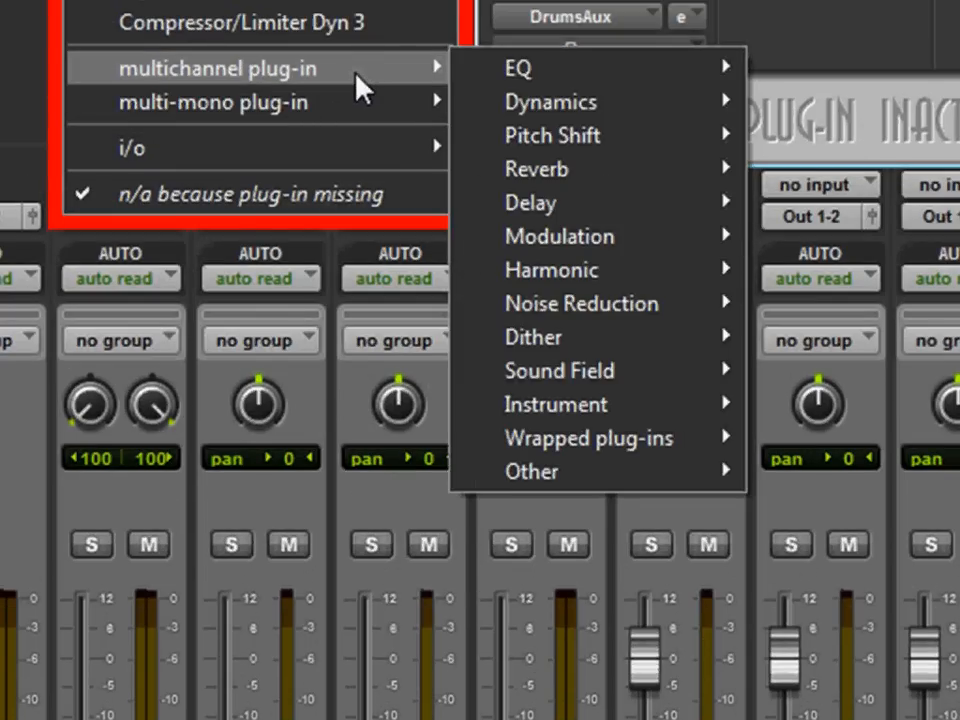
pyautogui.moveTo(655, 410)
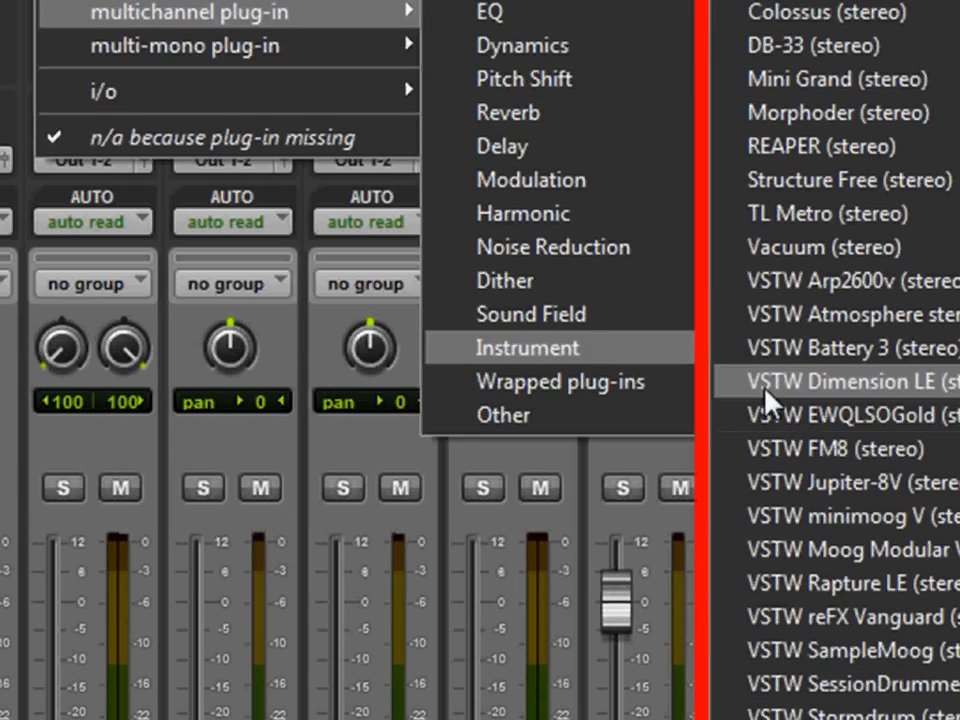
pyautogui.moveTo(649, 399)
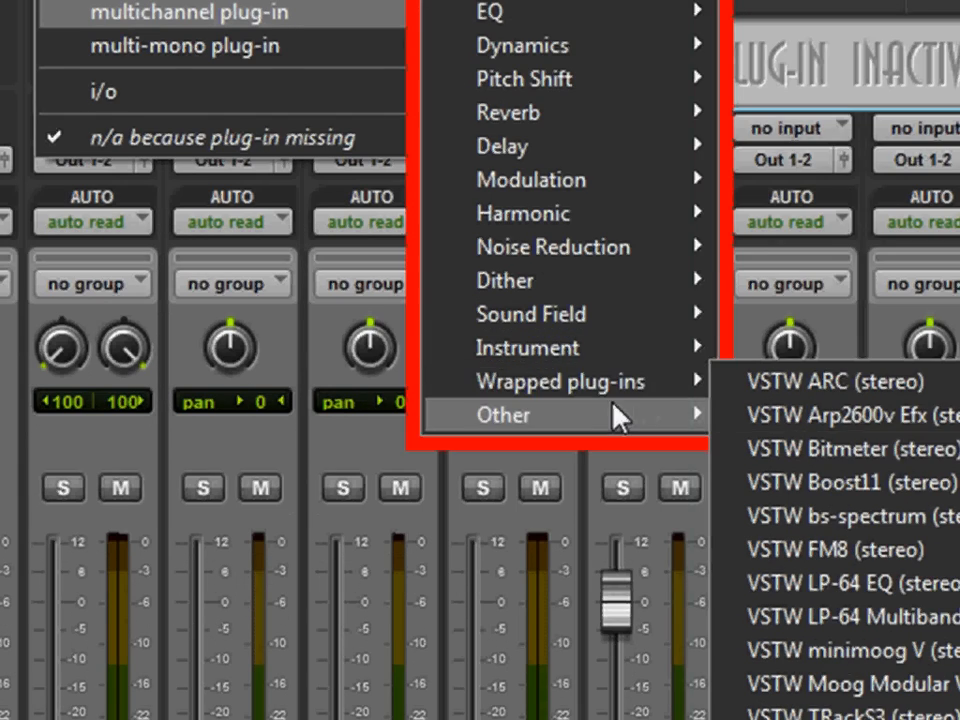
pyautogui.moveTo(614, 406)
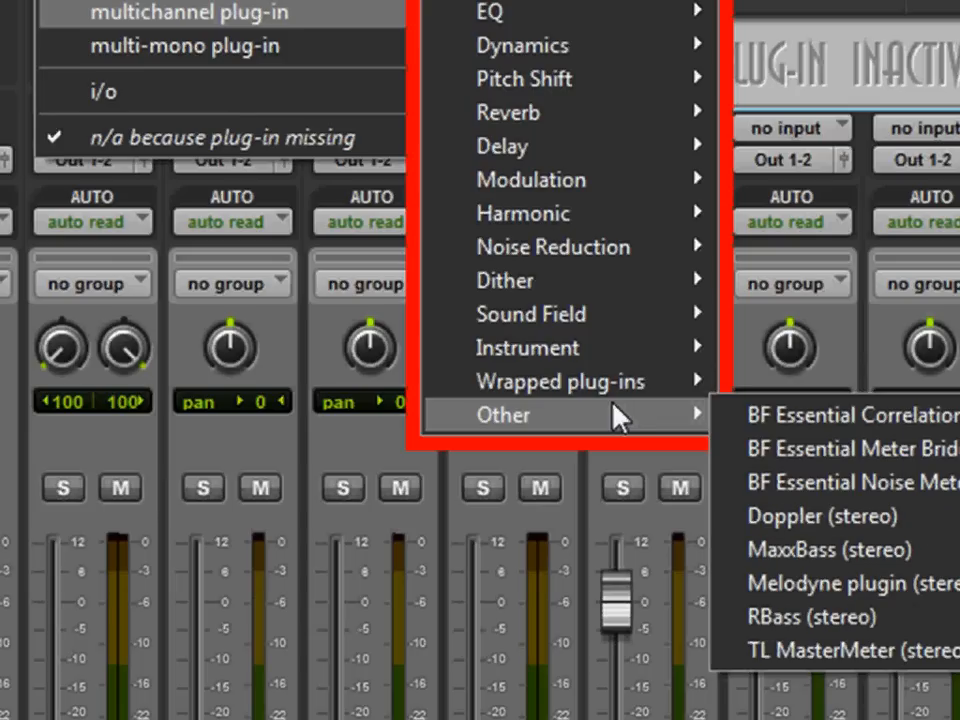
pyautogui.moveTo(607, 82)
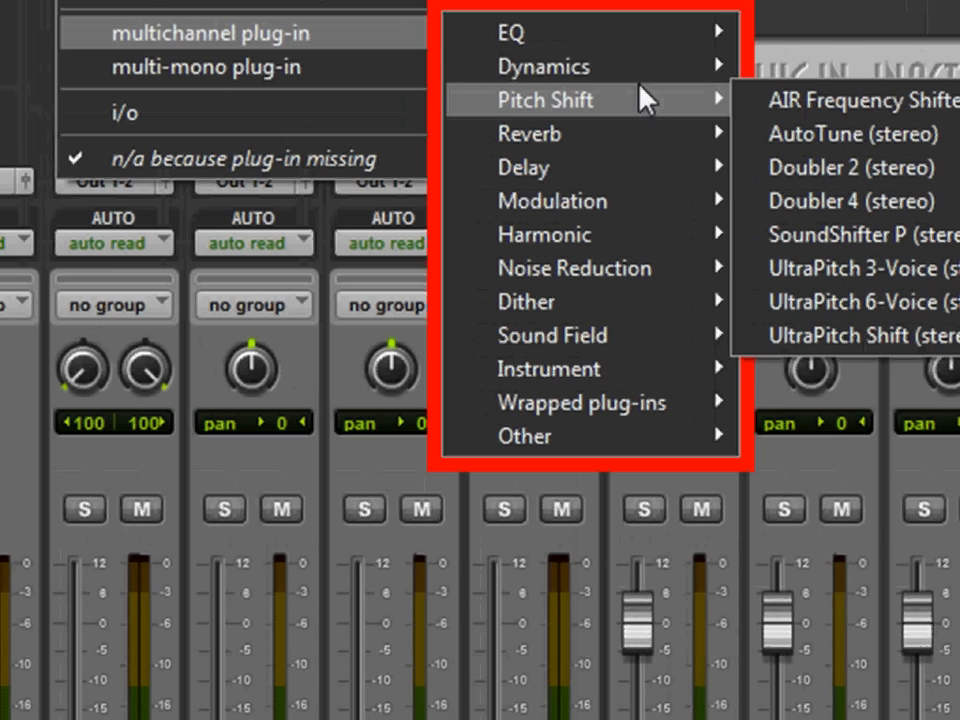
pyautogui.moveTo(634, 58)
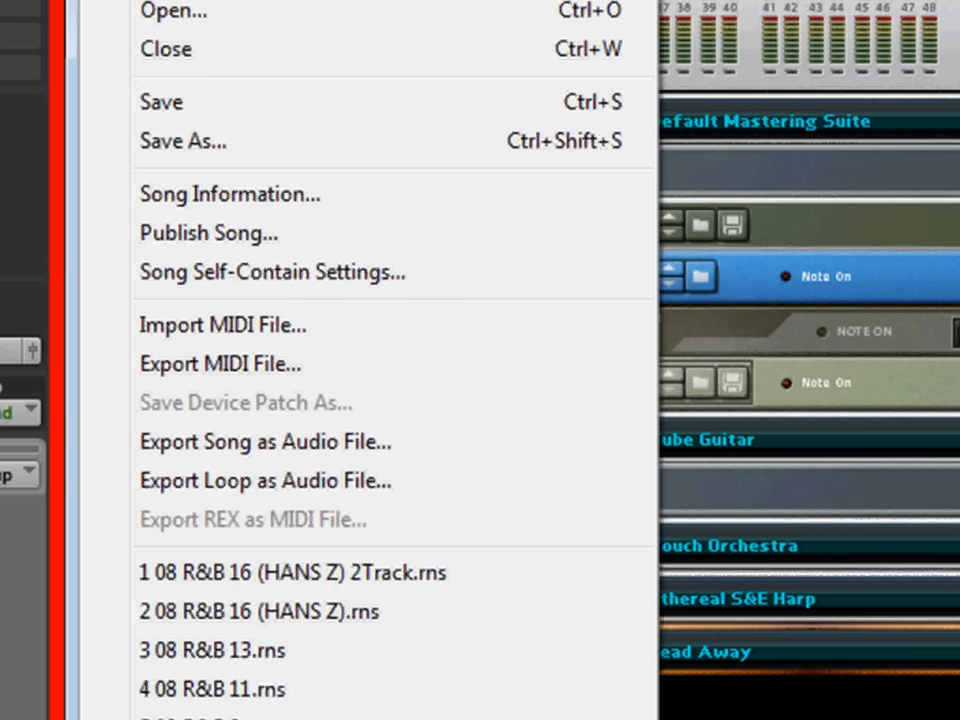
# Save the 08 R&B 16 (HANS Z) 2Track.rns song in Reason and close it.
pyautogui.click(160, 102)
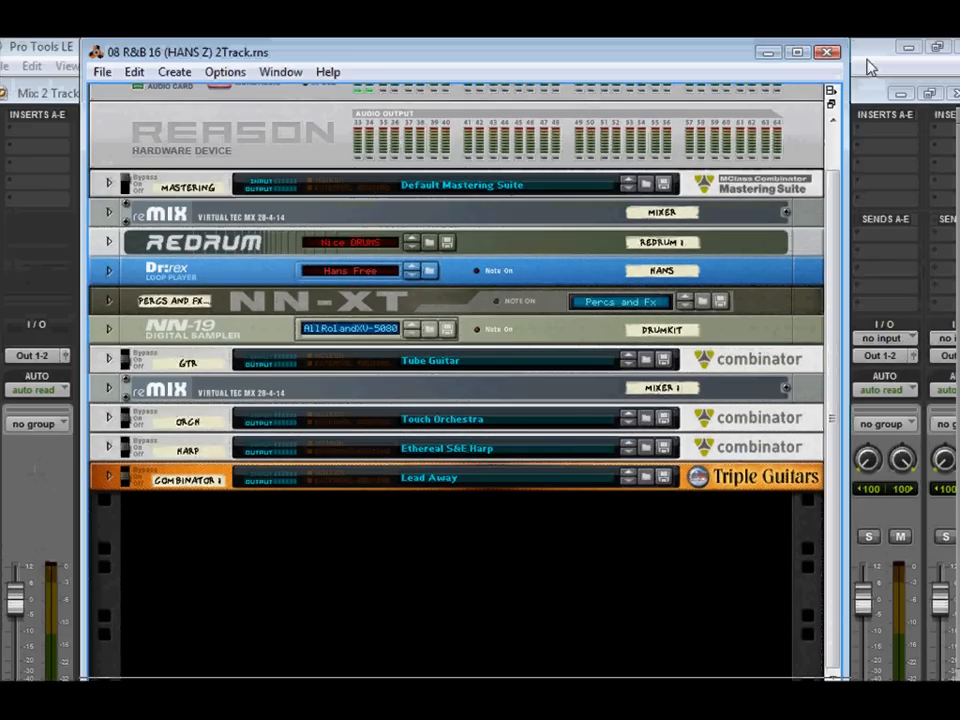
pyautogui.click(829, 56)
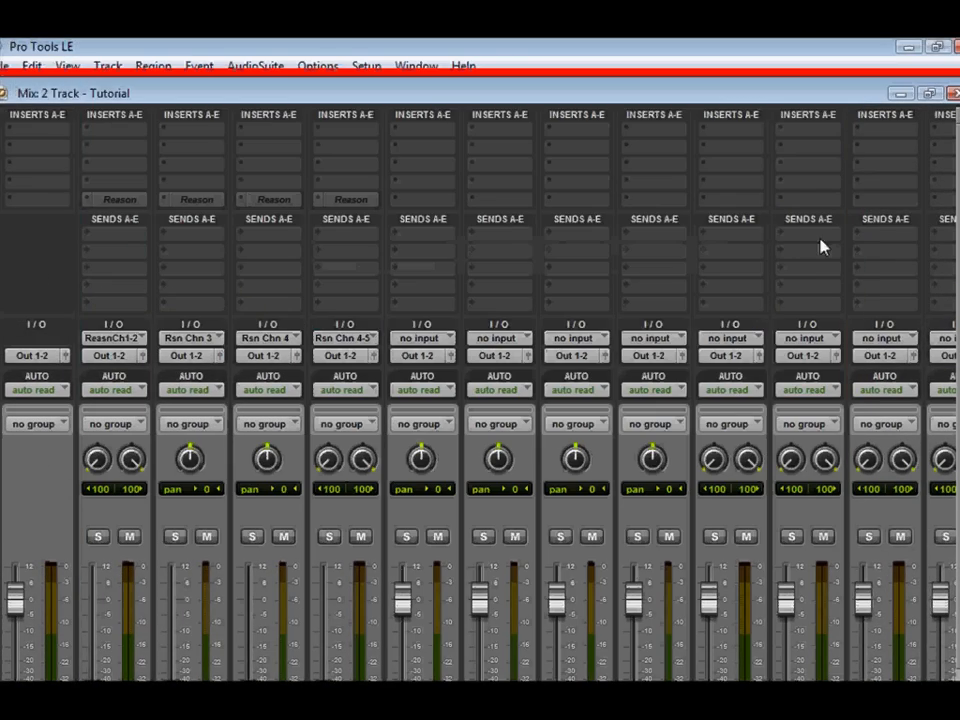
# Switch to the Pro Tools edit window, set the tempo at 1|1|000 to 79 BPM, and collapse the tempo editor.
pyautogui.hotkey('ctrl', '=')
pyautogui.click(12, 275)
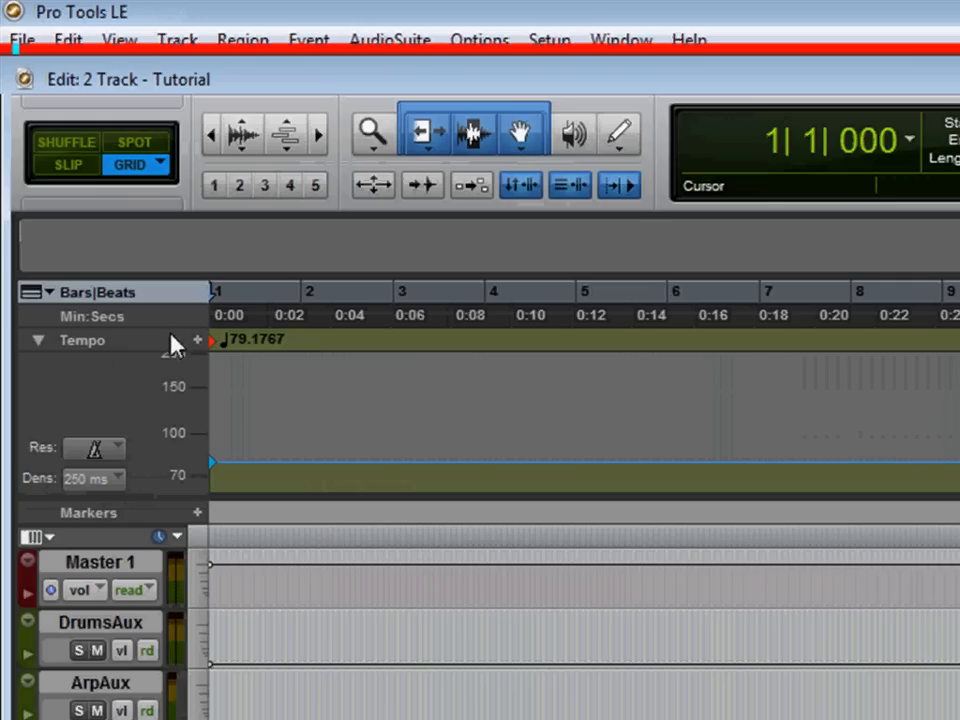
pyautogui.click(197, 340)
pyautogui.click(812, 392)
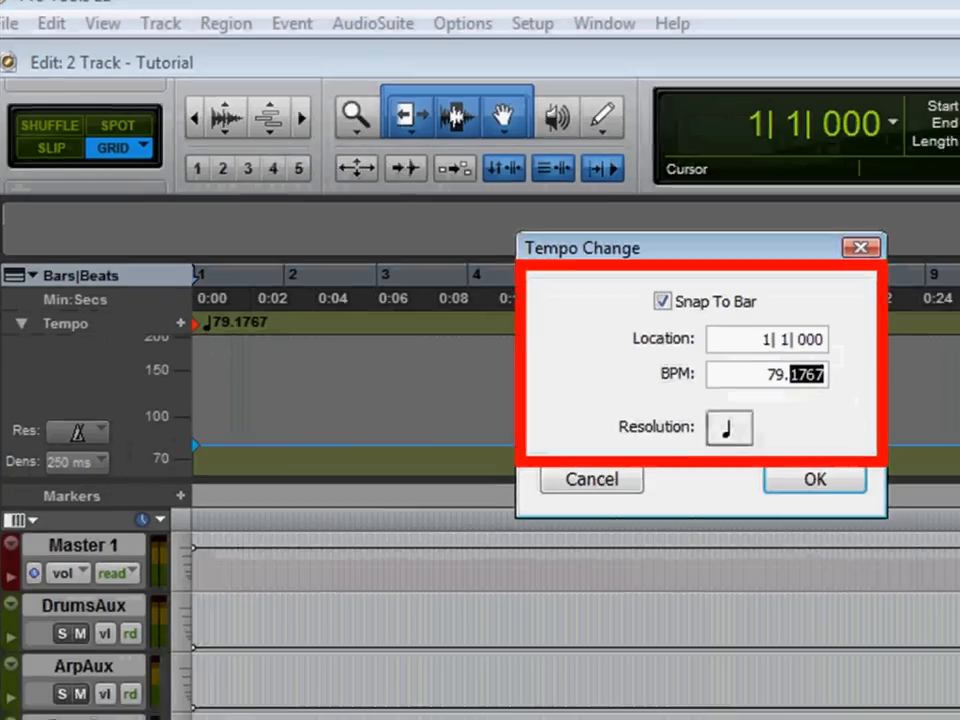
pyautogui.write('0000')
pyautogui.press('Return')
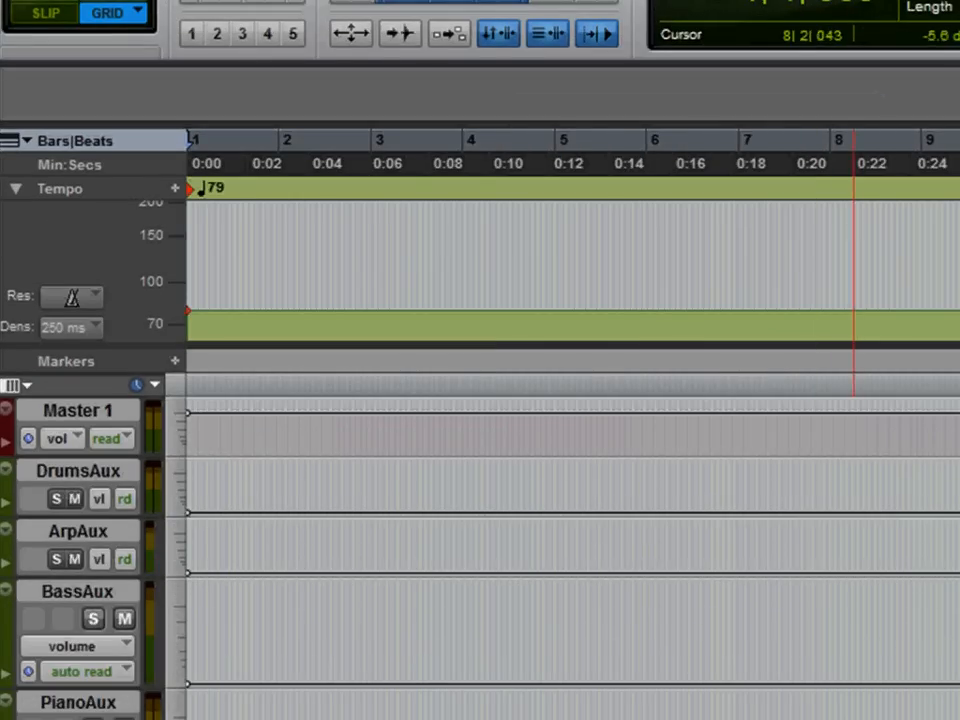
pyautogui.click(165, 625)
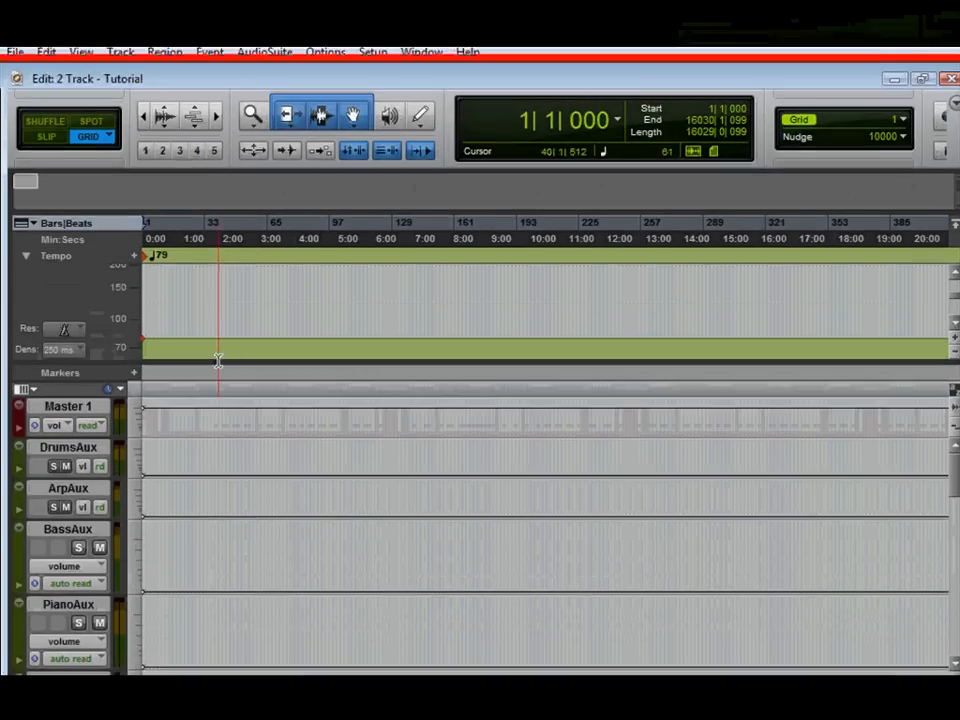
pyautogui.click(26, 256)
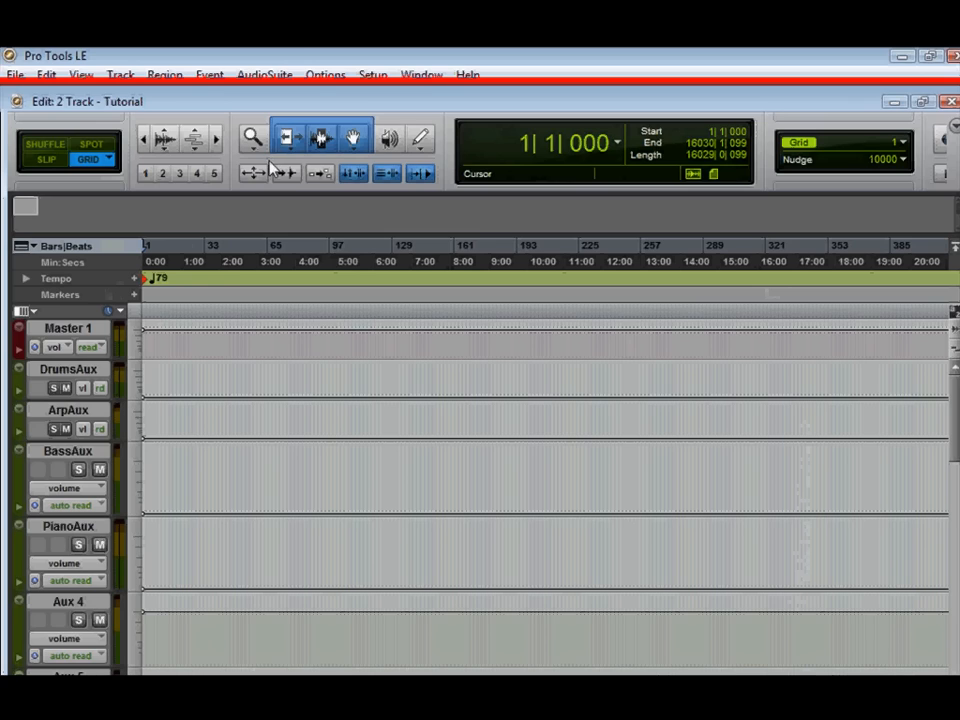
# Return to the mix window and check the multichannel plug-in list for the DrumsAux track's missing Reason insert.
pyautogui.hotkey('ctrl', '=')
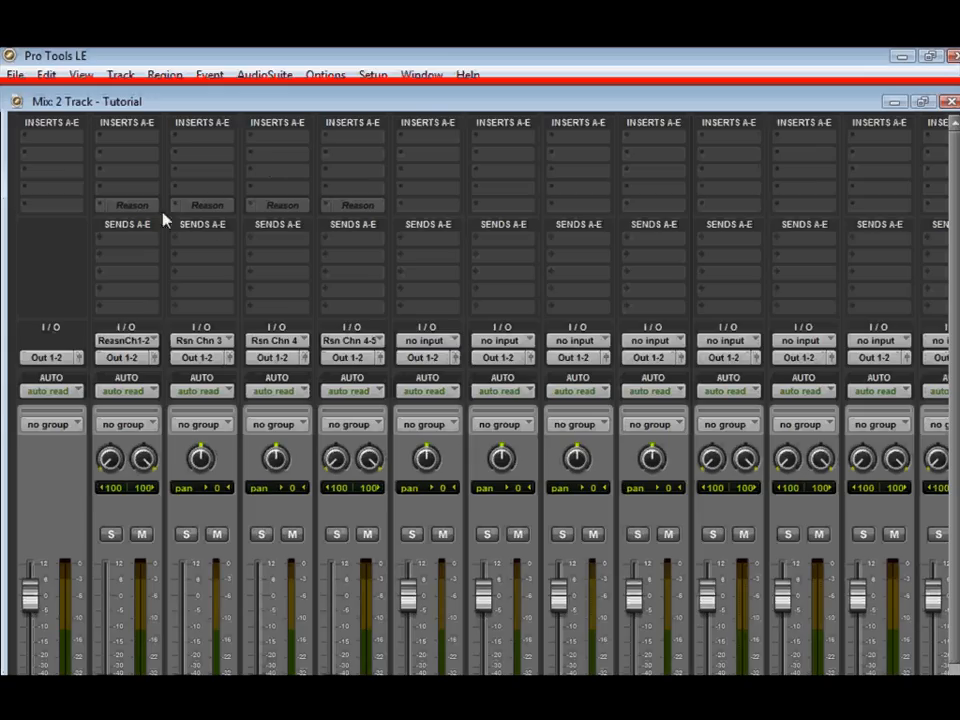
pyautogui.click(99, 207)
pyautogui.click(99, 207)
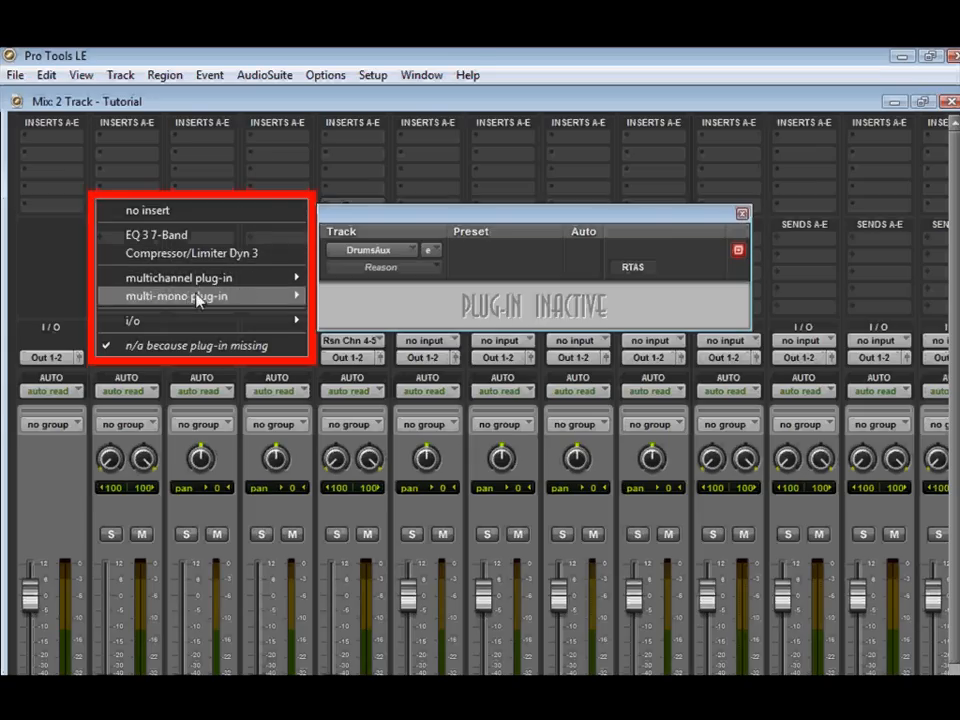
pyautogui.moveTo(213, 284)
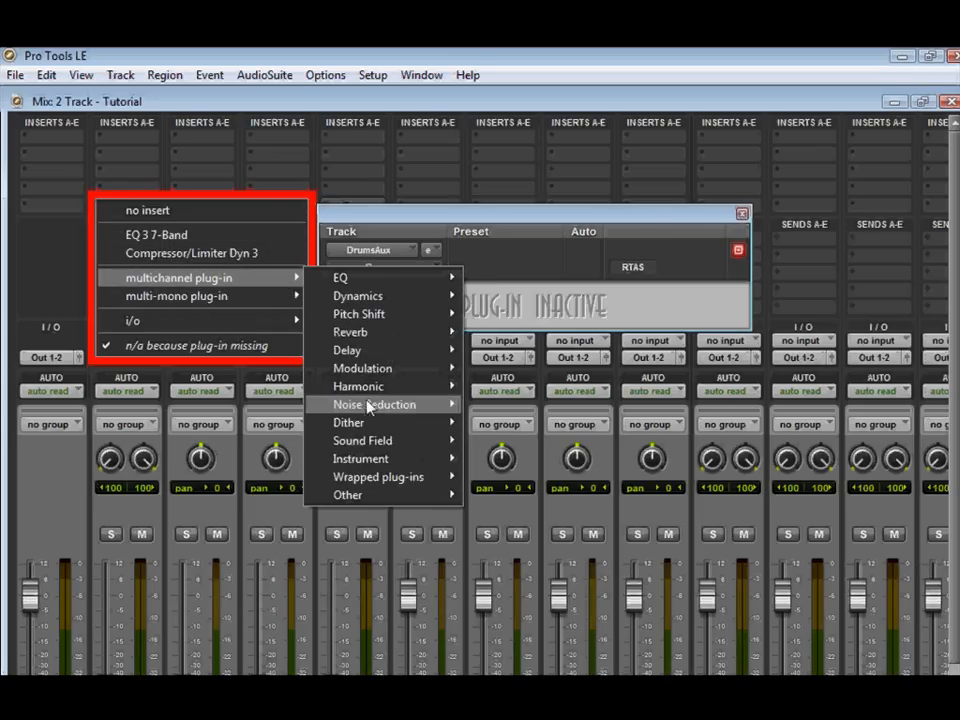
pyautogui.moveTo(418, 458)
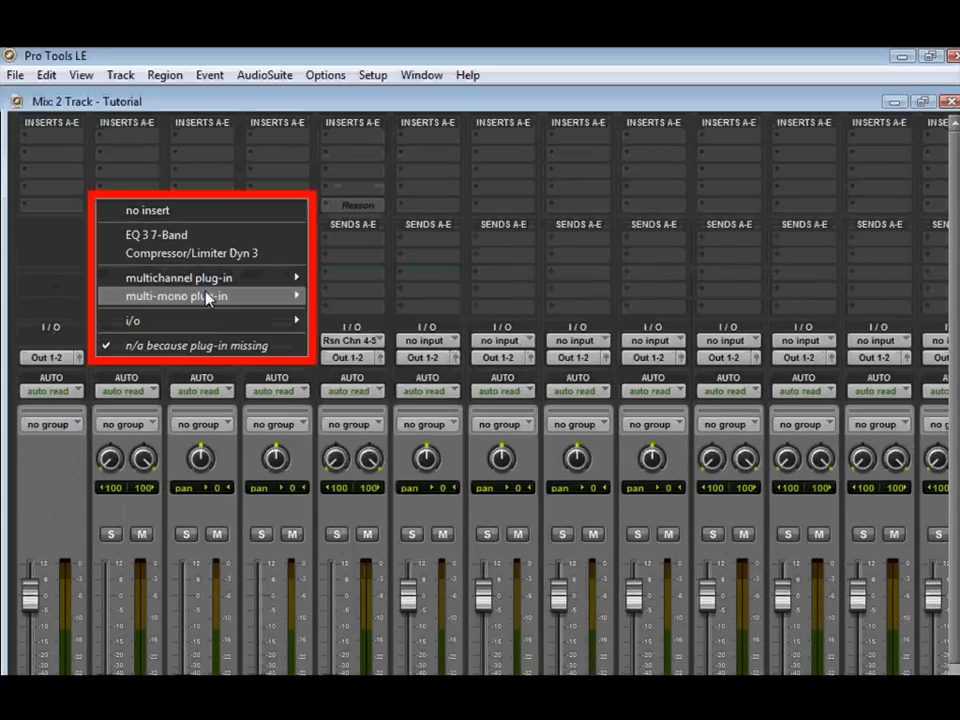
pyautogui.moveTo(206, 293)
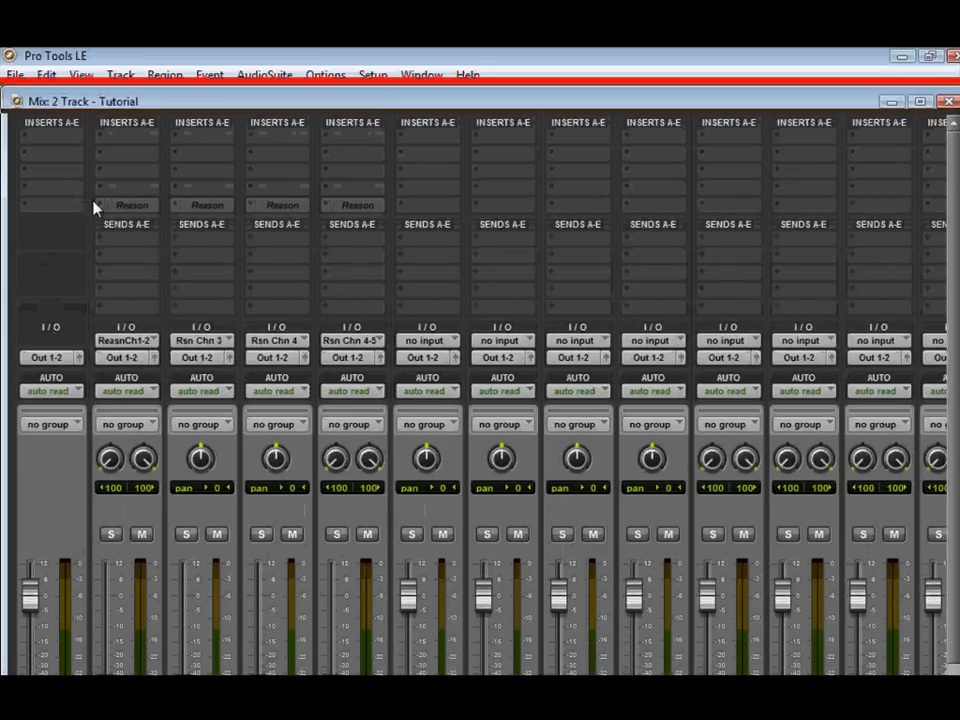
# Clear the inactive Reason plug-in from the DrumsAux track's insert slot.
pyautogui.click(95, 207)
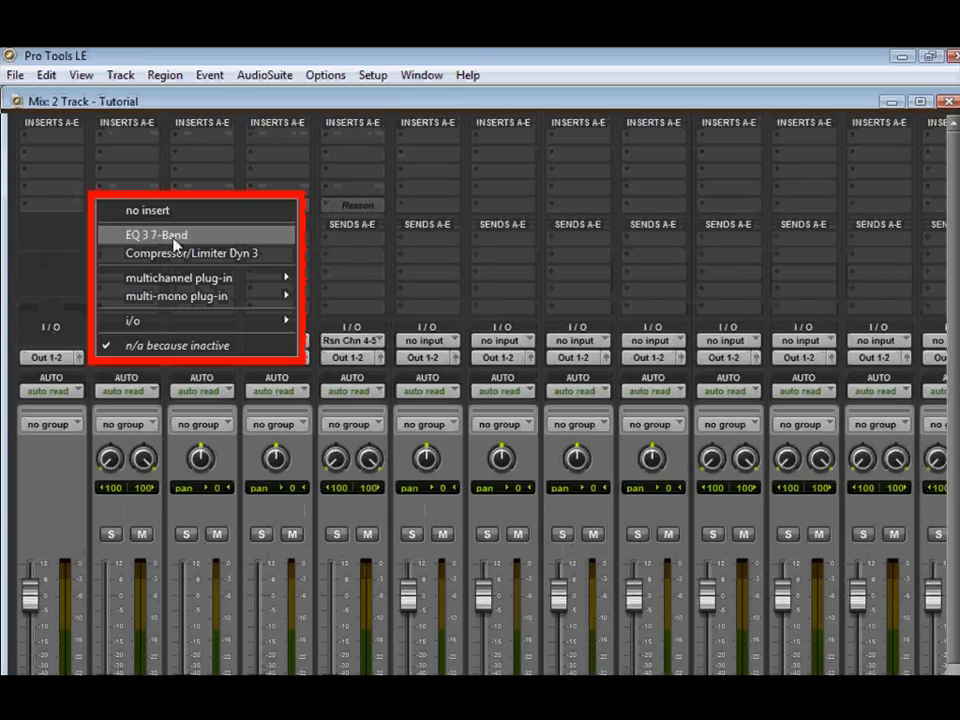
pyautogui.moveTo(282, 289)
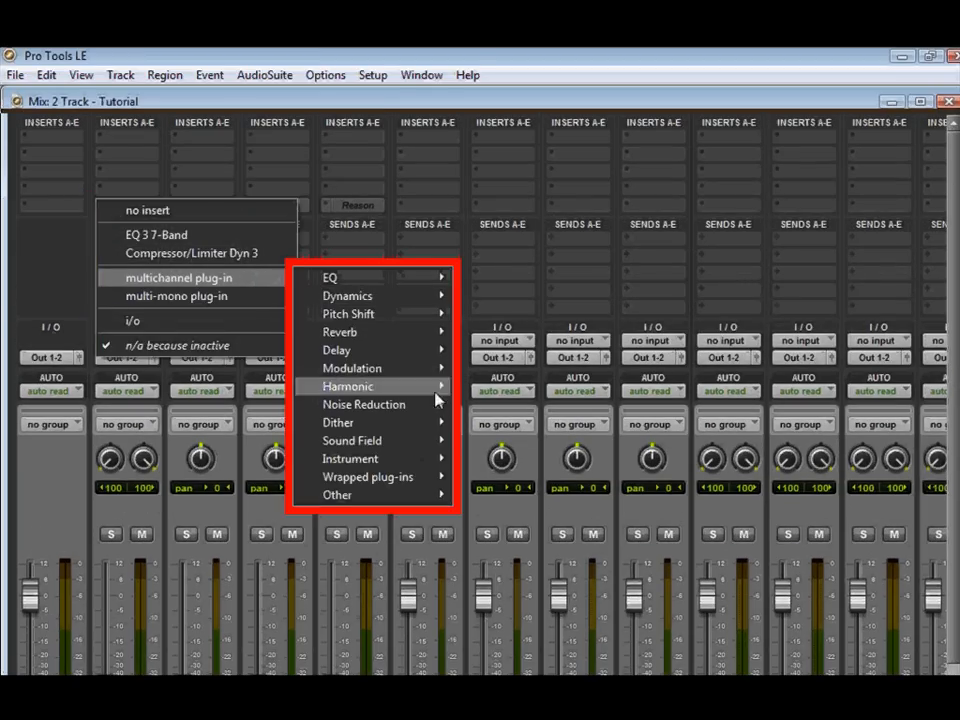
pyautogui.moveTo(428, 462)
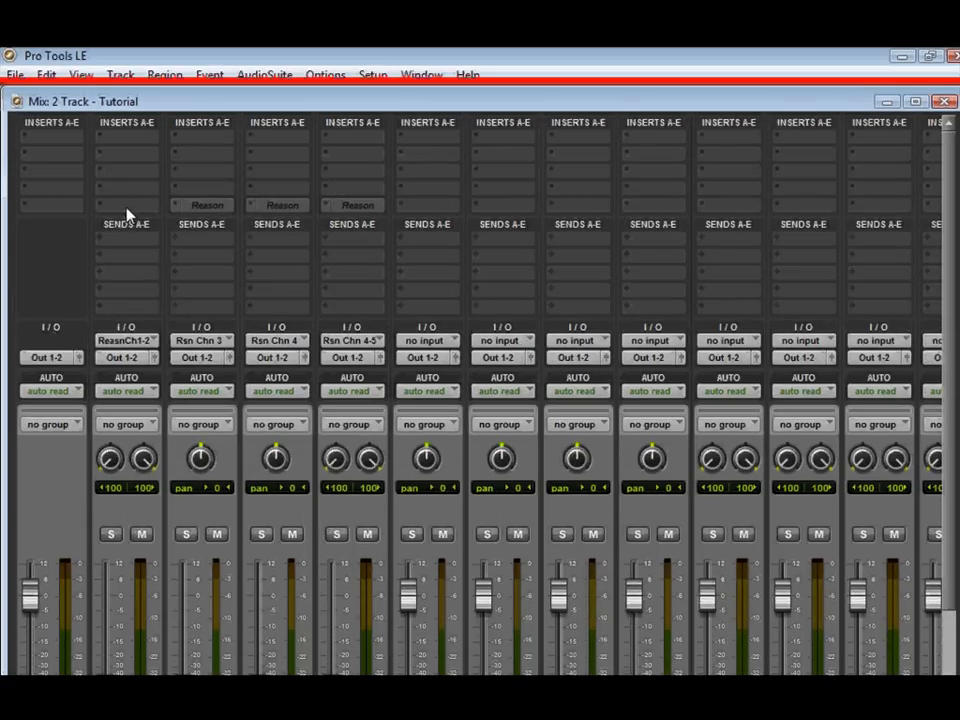
# Insert the multichannel Reason (stereo) instrument plug-in in the fifth insert slot of the DrumsAux track.
pyautogui.click(127, 206)
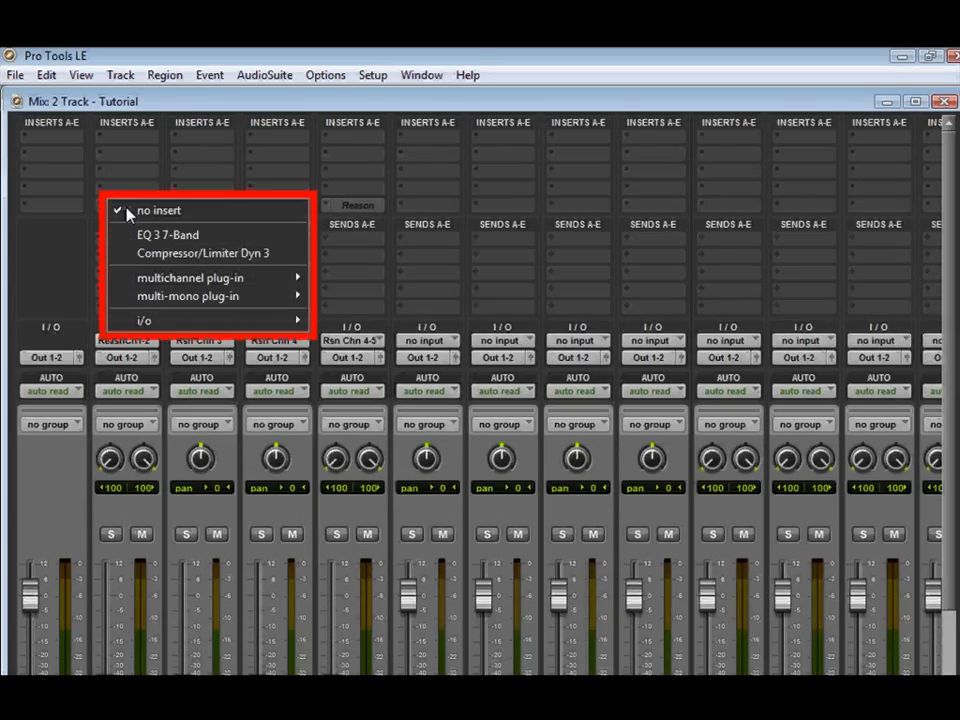
pyautogui.moveTo(195, 277)
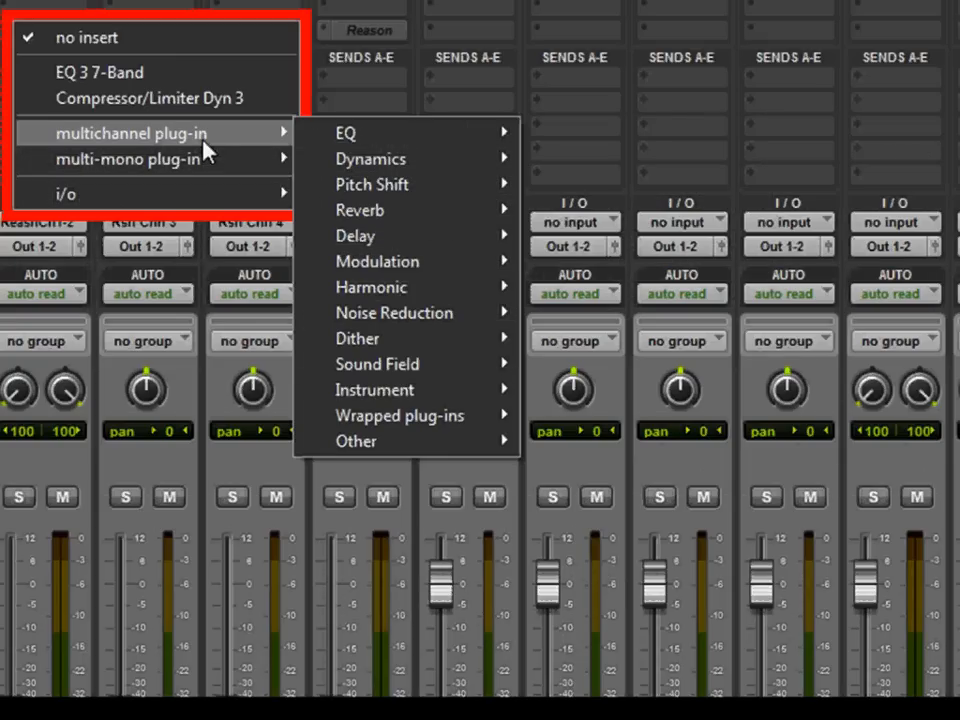
pyautogui.moveTo(463, 393)
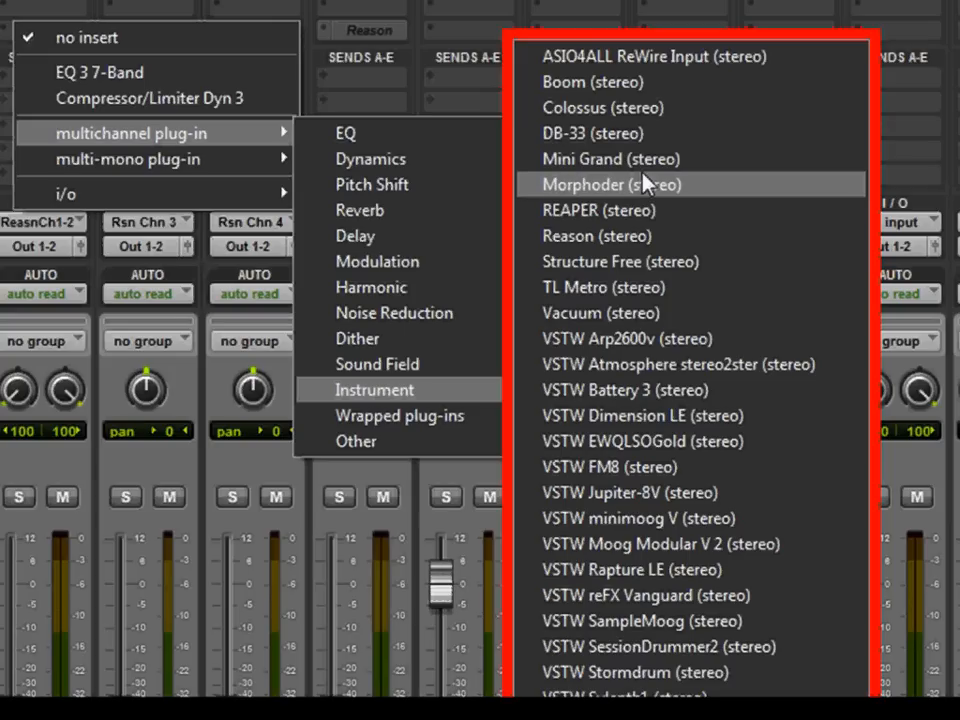
pyautogui.click(606, 237)
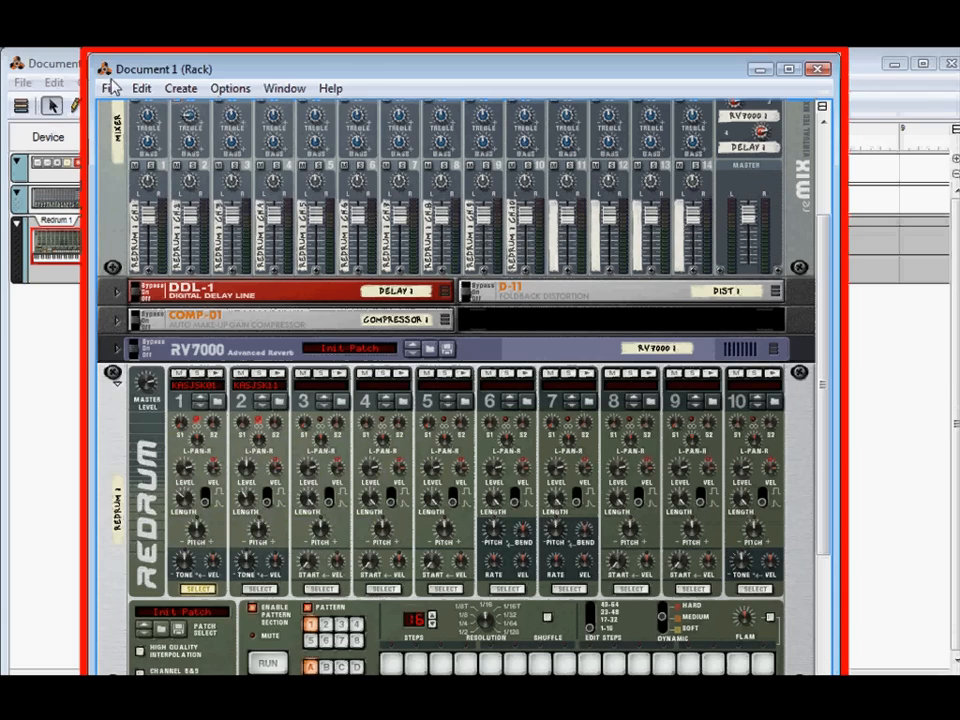
# Open the recent song 08 R&B 16 (HANS Z) 2Track.rns in Reason and close the default Document 1.
pyautogui.click(110, 65)
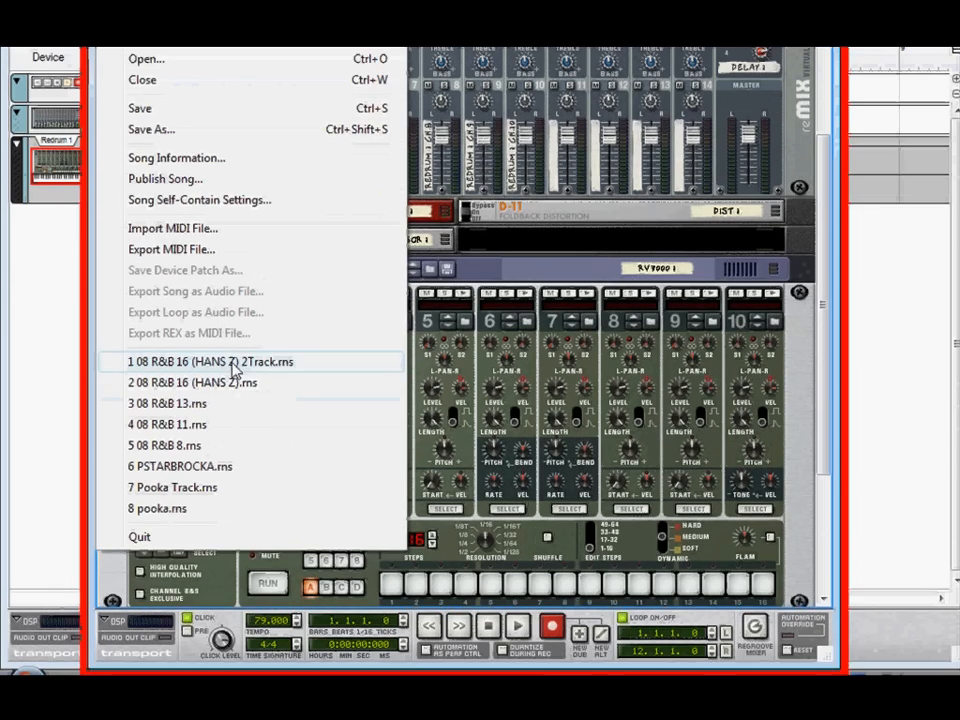
pyautogui.click(236, 437)
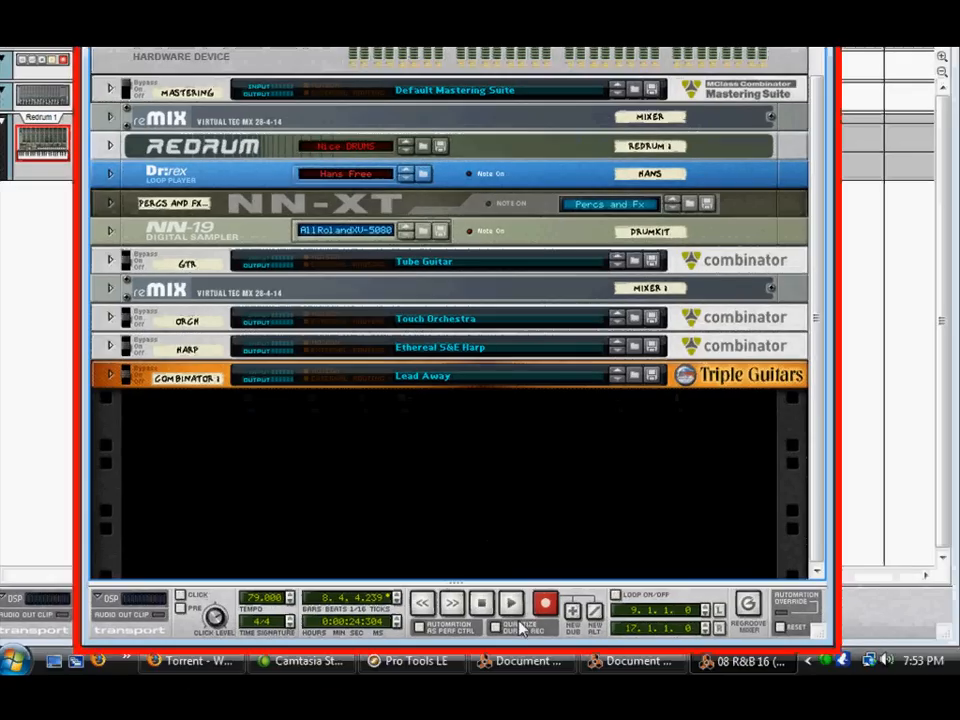
pyautogui.rightClick(535, 662)
pyautogui.click(575, 651)
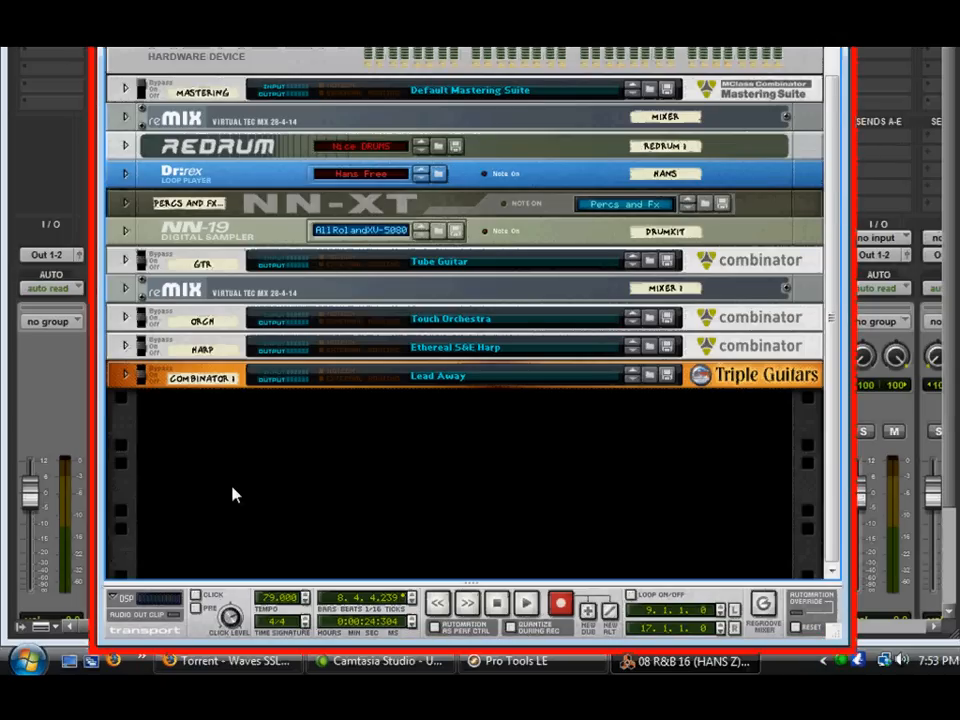
# Switch to Pro Tools and choose Mix L - Mix R as the Reason output in the DrumsAux ReWire plug-in.
pyautogui.scroll(2, 232, 493)
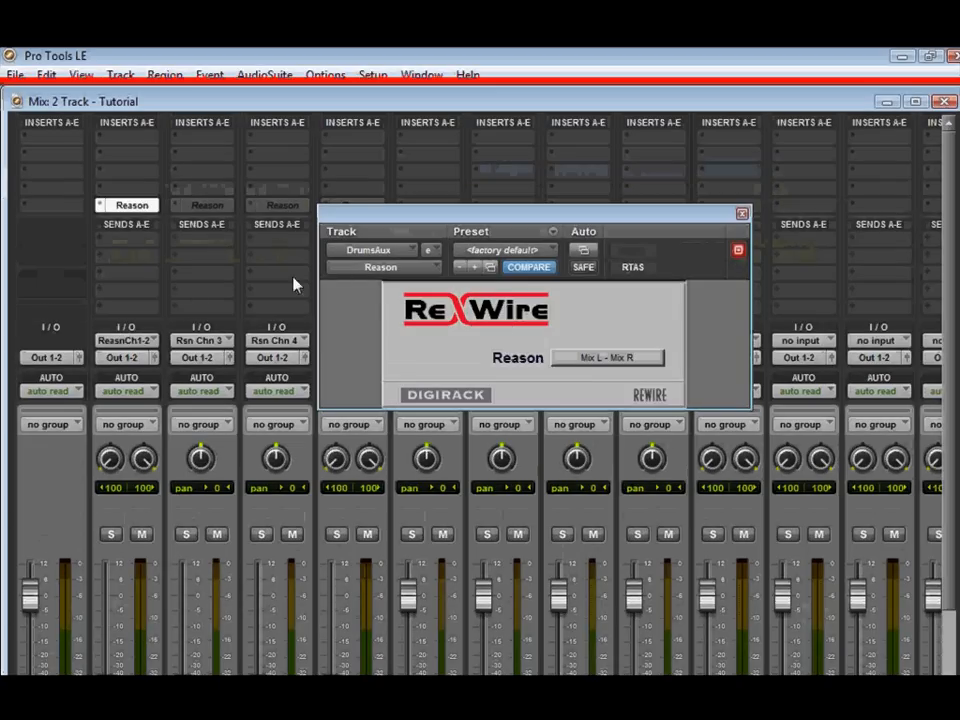
pyautogui.click(580, 359)
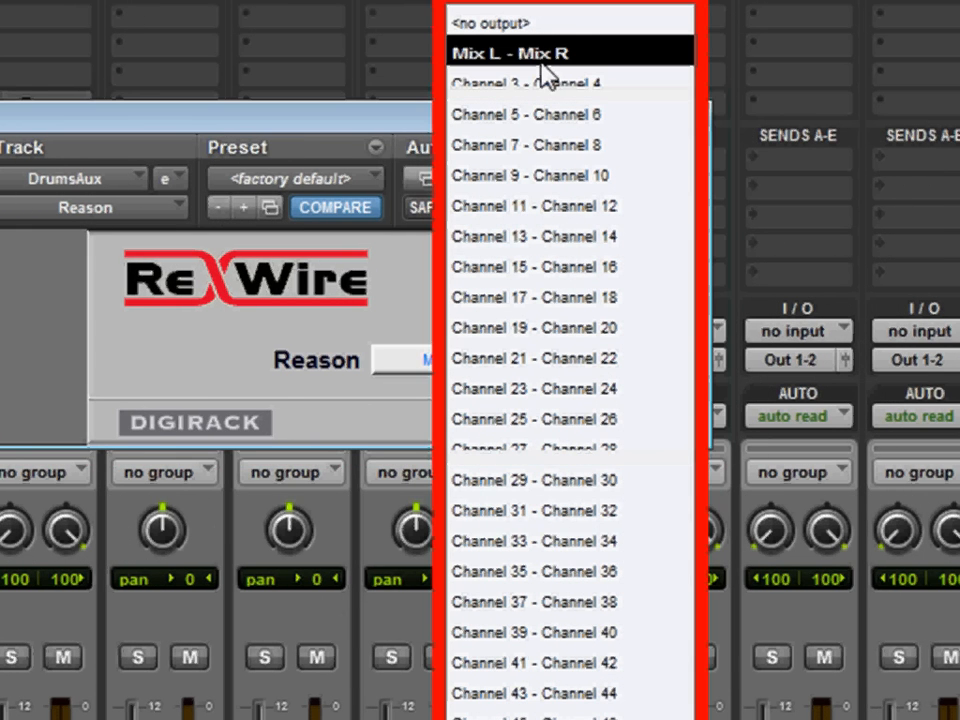
pyautogui.click(543, 62)
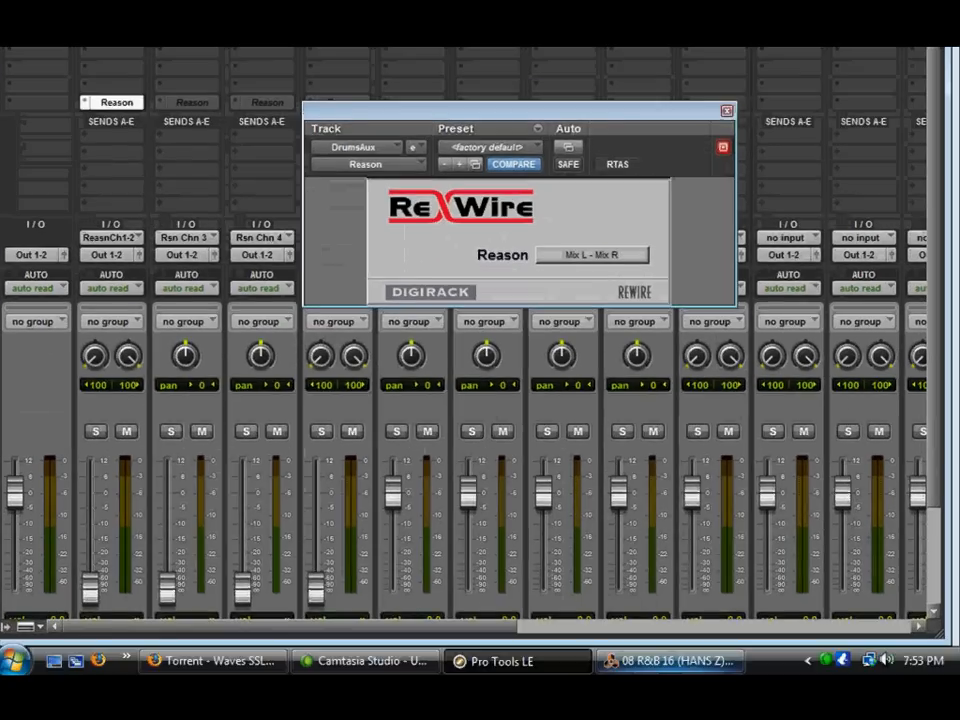
# Switch to the Reason song, flip the rack to its rear cabling, and unfold the Mastering combinator.
pyautogui.click(668, 660)
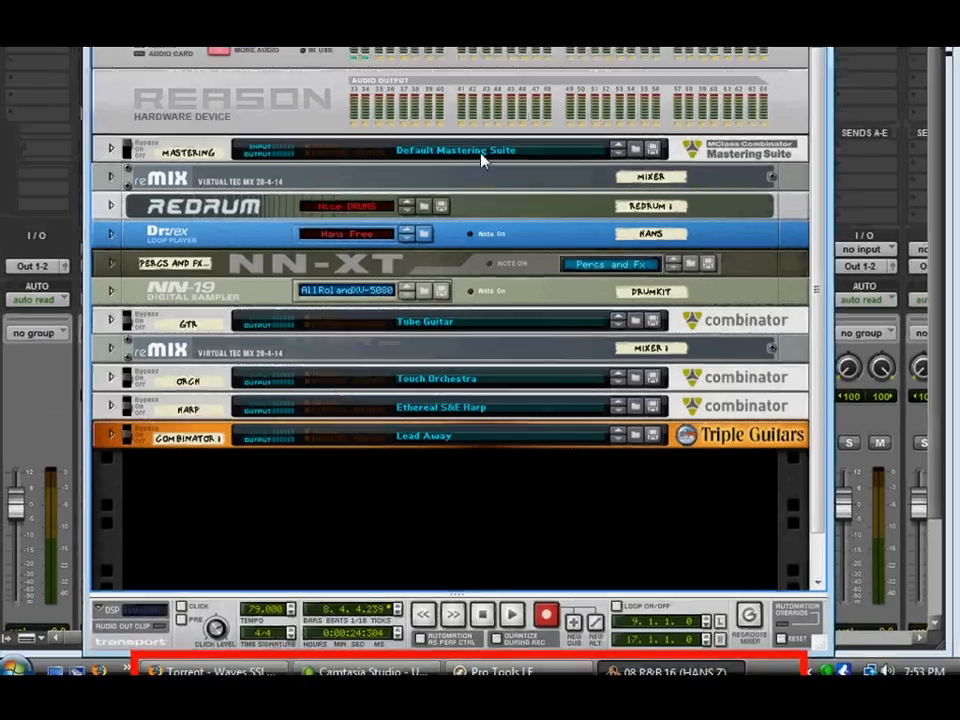
pyautogui.press('Tab')
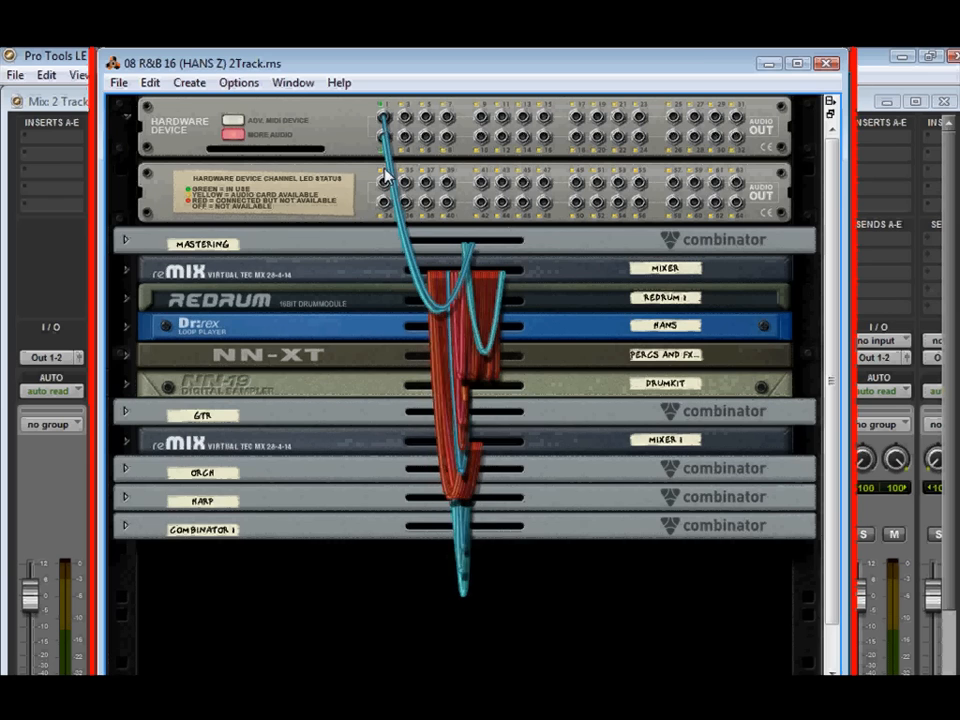
pyautogui.click(125, 242)
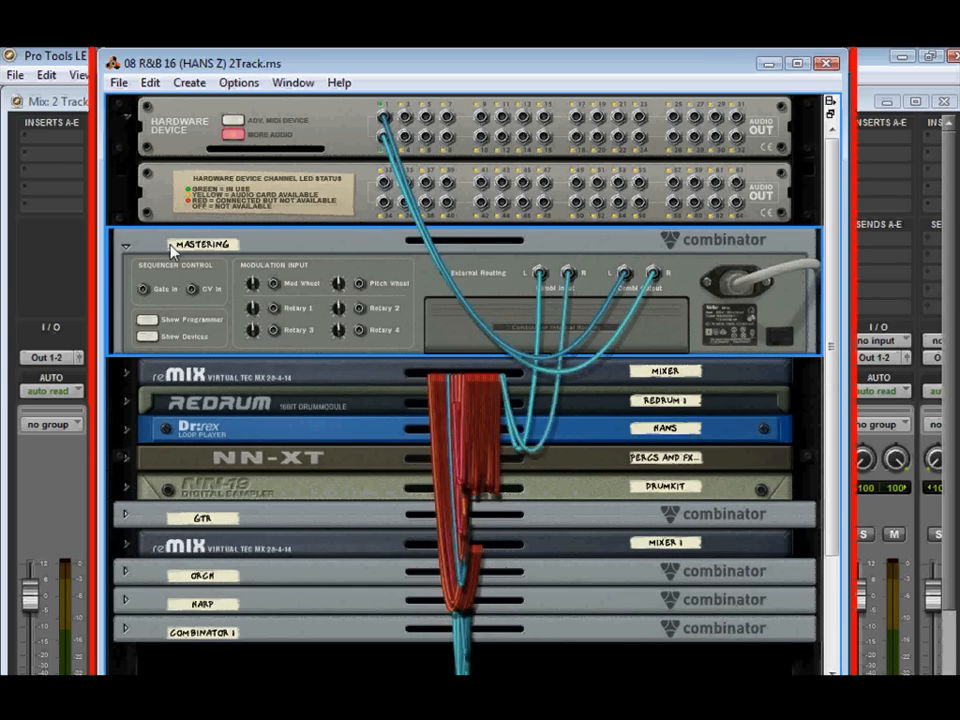
# Delete the Mastering combinator with its track, and unfold the main mixer and Redrum 1 in the rear rack view.
pyautogui.rightClick(158, 248)
pyautogui.click(258, 317)
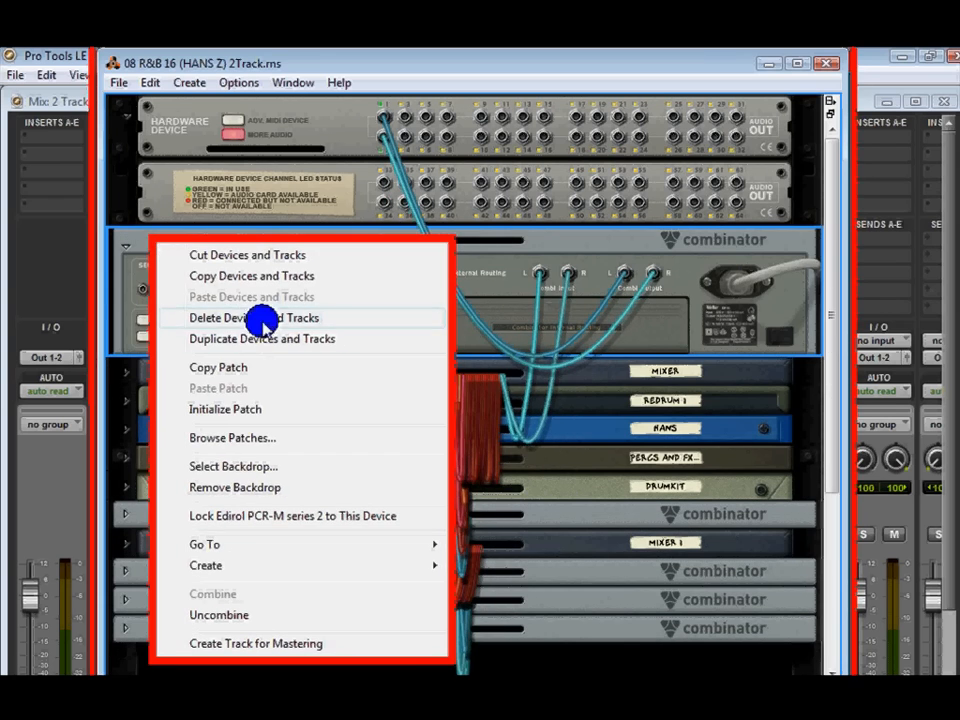
pyautogui.click(122, 242)
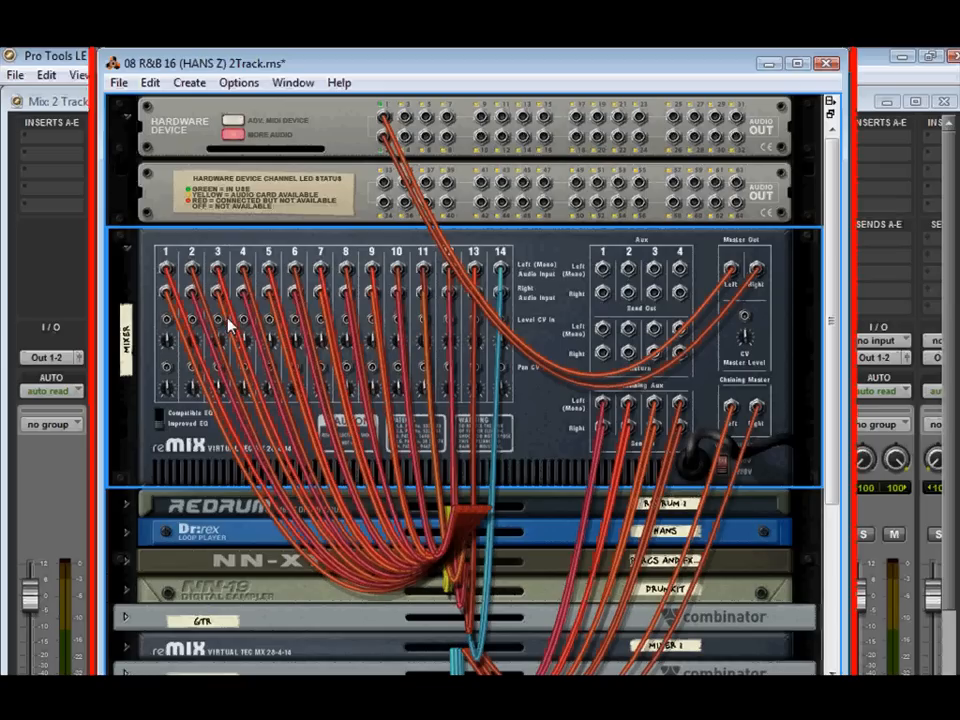
pyautogui.click(127, 245)
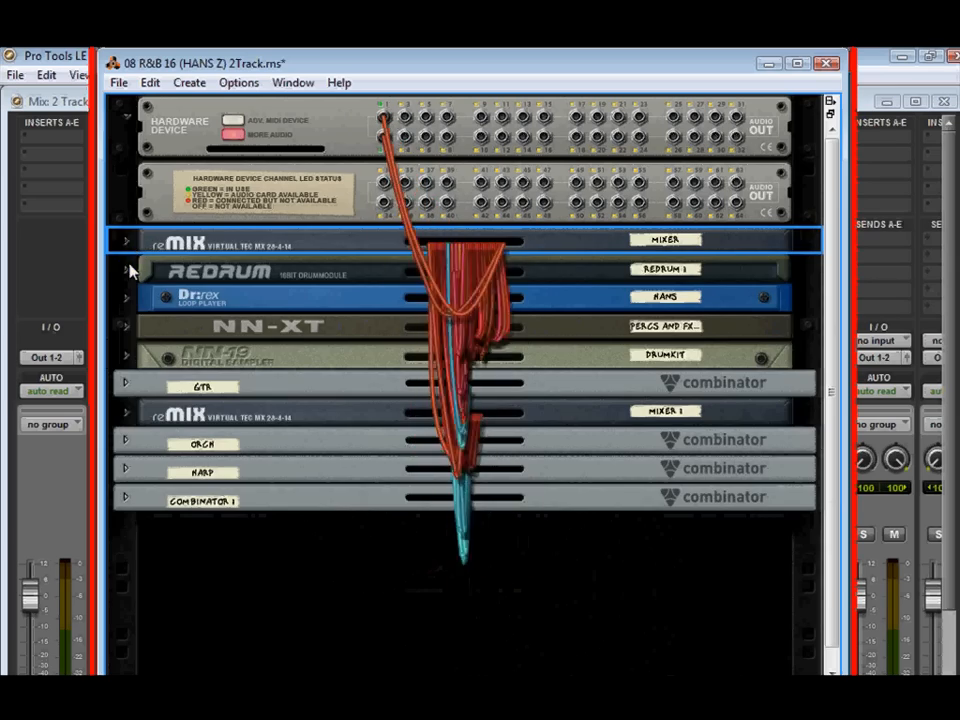
pyautogui.click(124, 269)
pyautogui.click(125, 248)
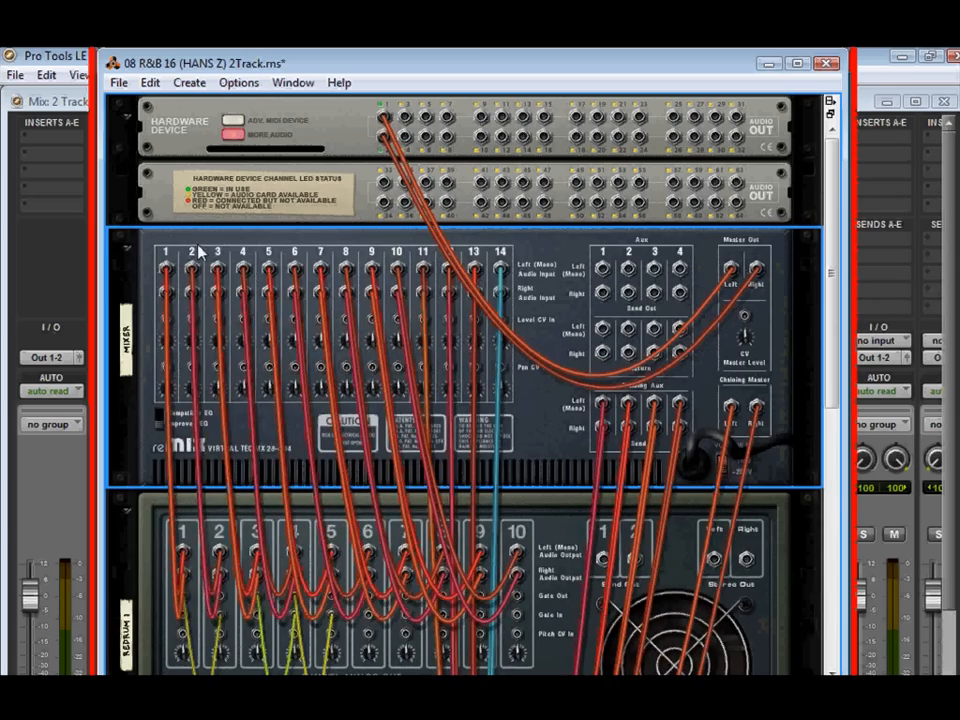
# Delete both reMix mixers, Mixer and Mixer 1, together with their tracks.
pyautogui.rightClick(200, 253)
pyautogui.click(302, 324)
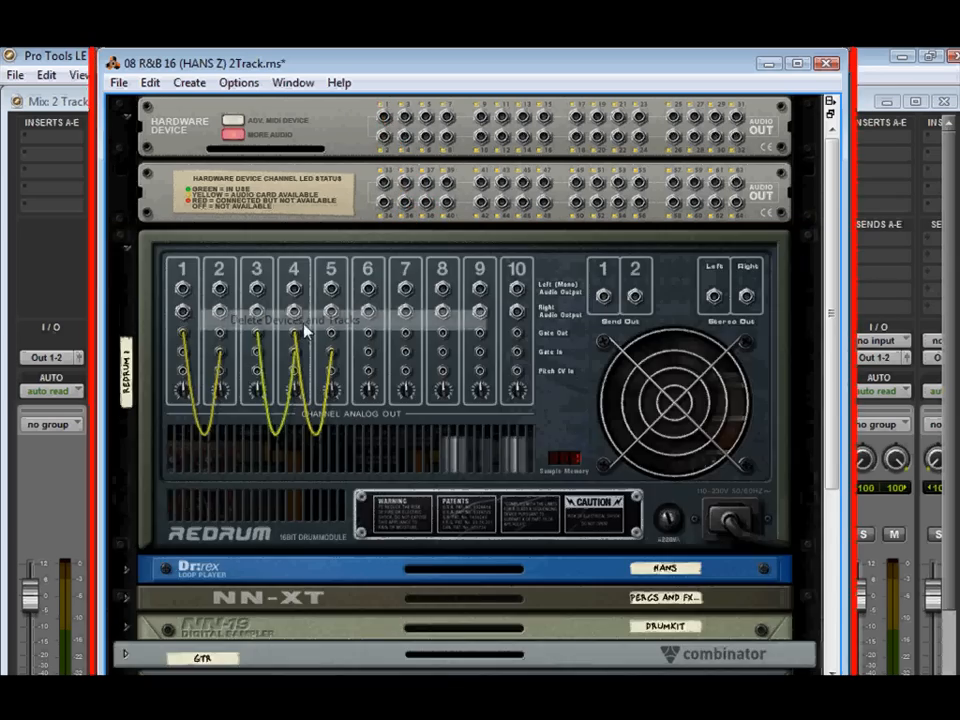
pyautogui.scroll(-3, 276, 334)
pyautogui.rightClick(230, 396)
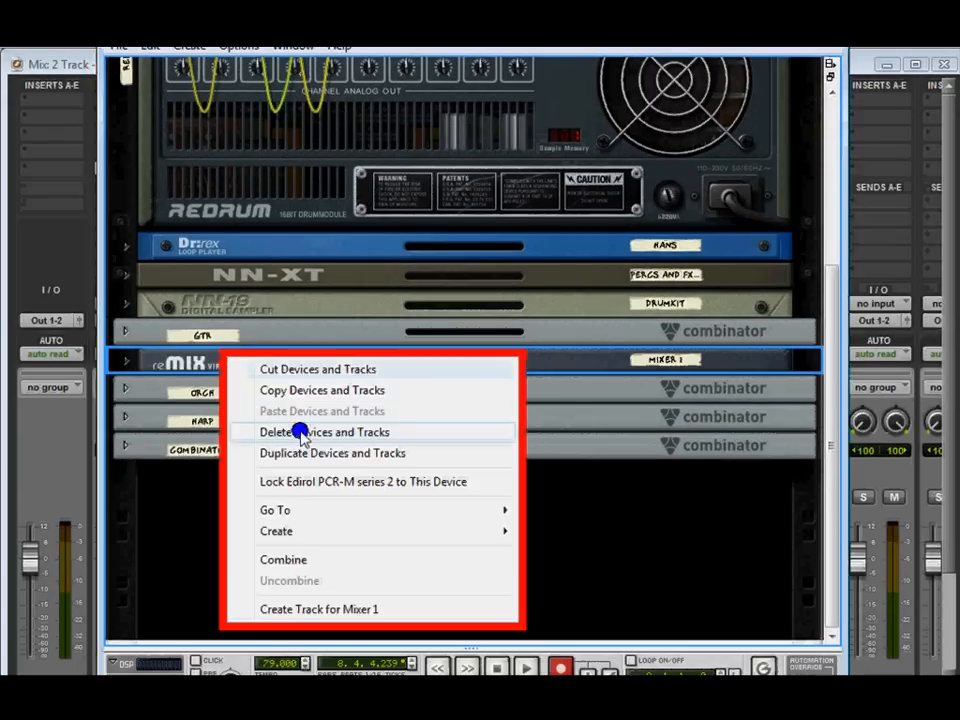
pyautogui.click(300, 471)
pyautogui.scroll(5, 254, 380)
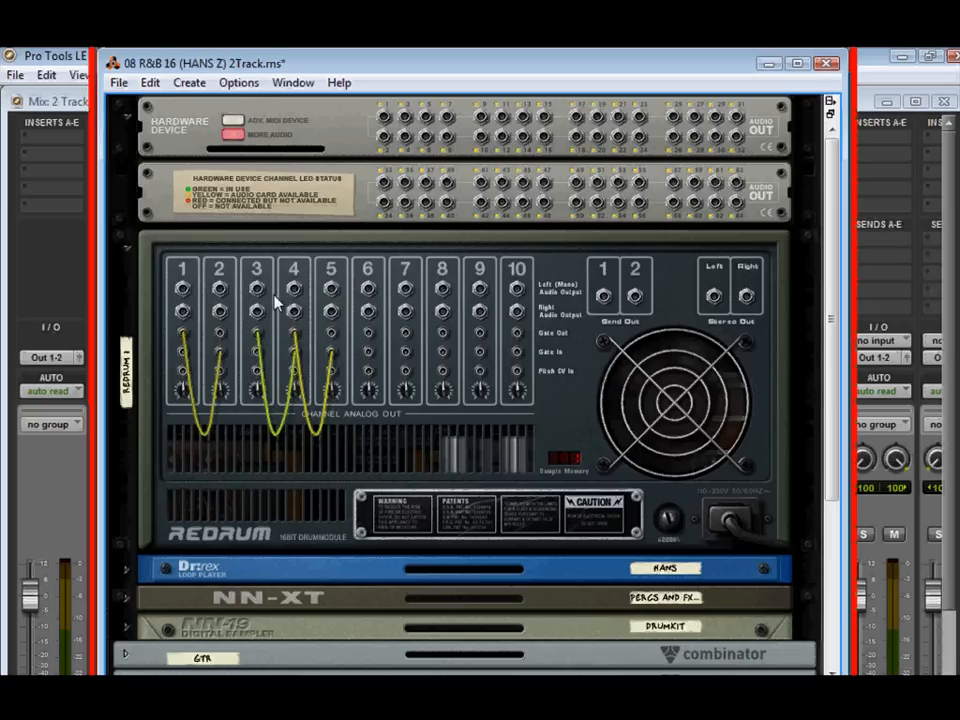
# Try cabling the stereo outputs of Redrum 1 channels 1, 2 and 3 to hardware outputs 1-2, 3-4 and 5-6.
pyautogui.moveTo(183, 290); pyautogui.dragTo(384, 120)
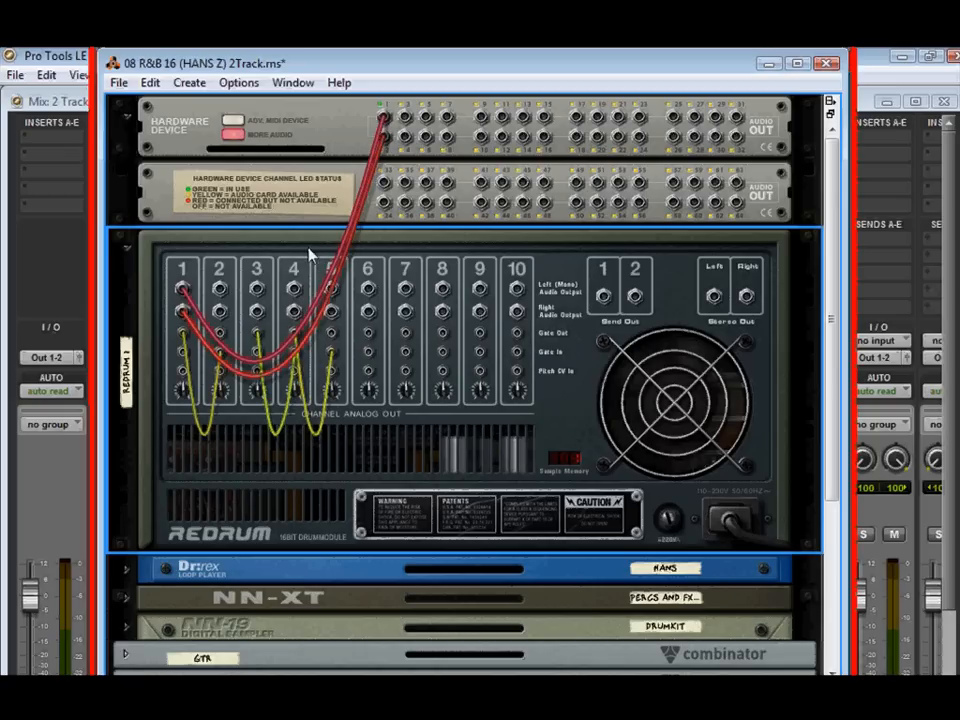
pyautogui.moveTo(215, 310); pyautogui.dragTo(404, 118)
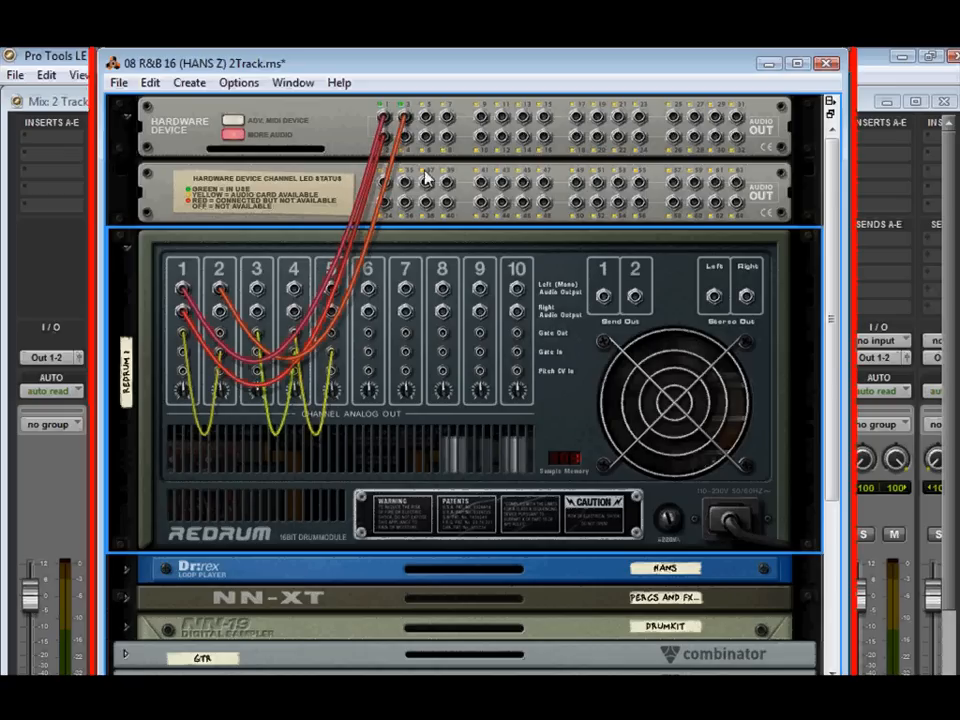
pyautogui.moveTo(256, 290); pyautogui.dragTo(430, 120)
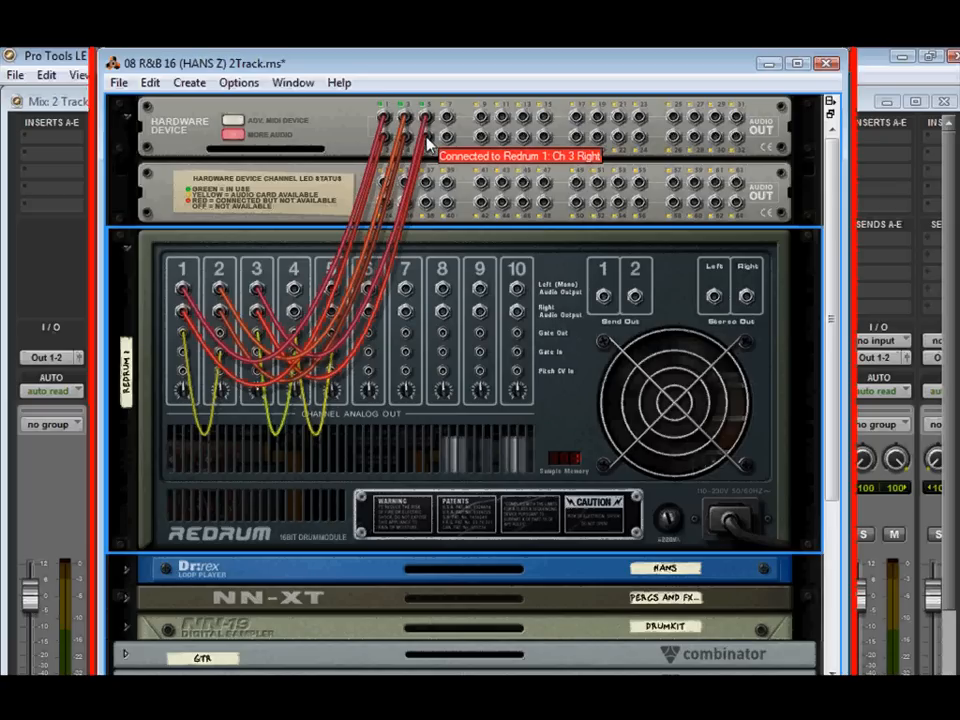
pyautogui.moveTo(430, 143); pyautogui.dragTo(376, 124)
# Cable Redrum 1's main stereo outputs to hardware outputs 1 and 2, and check the hardware device's front before returning to the rear.
pyautogui.moveTo(714, 297); pyautogui.dragTo(386, 119)
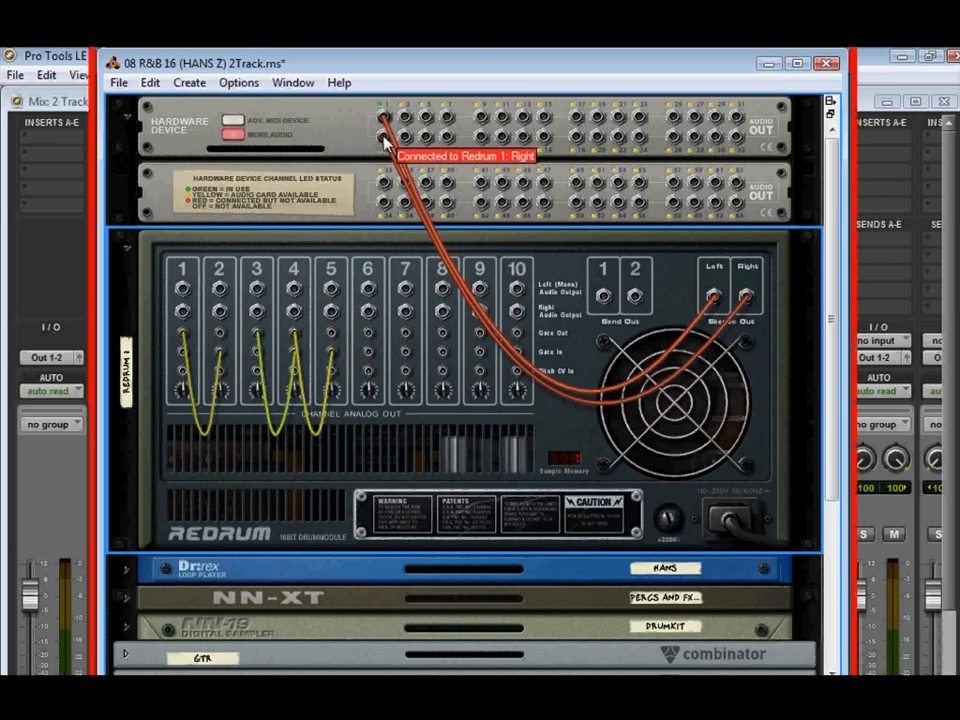
pyautogui.press('Tab')
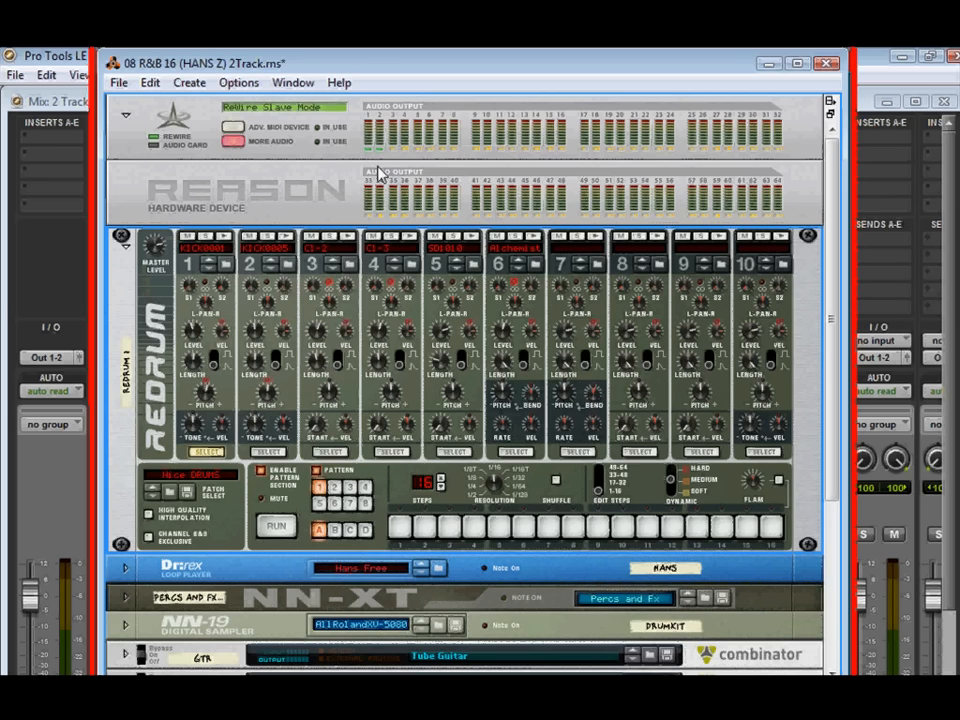
pyautogui.press('Tab')
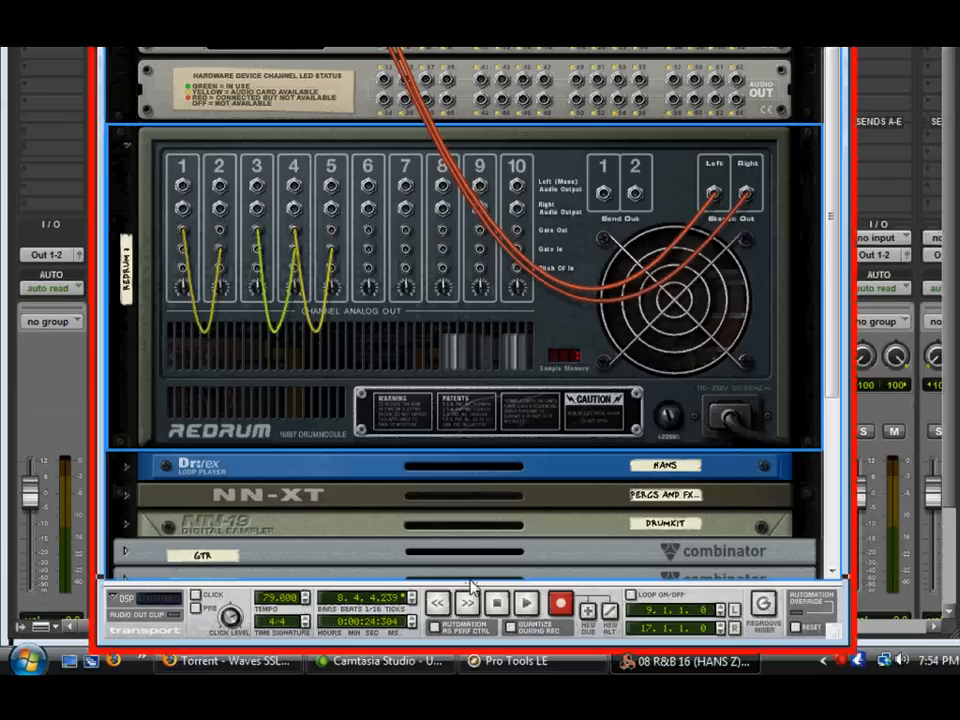